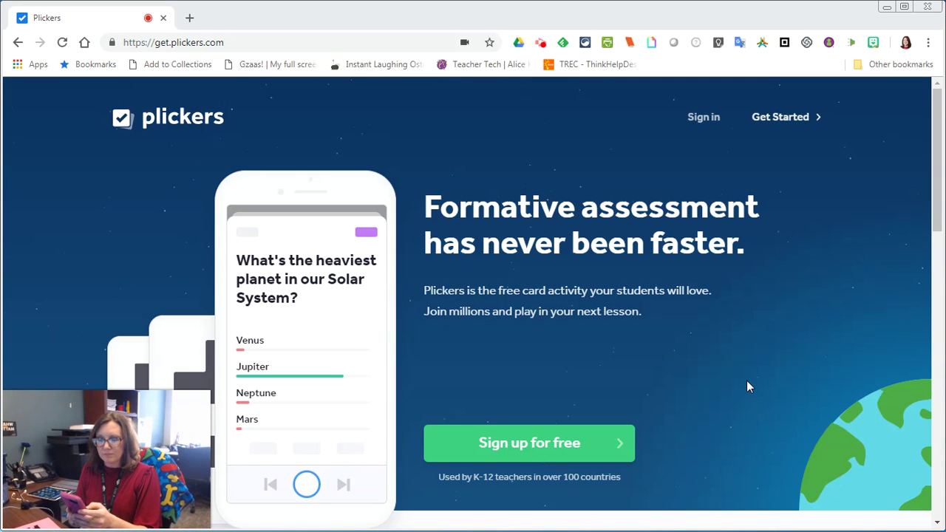
Step: Go through the free Plickers sign-up, continuing with the Google account to reach the library
click(546, 445)
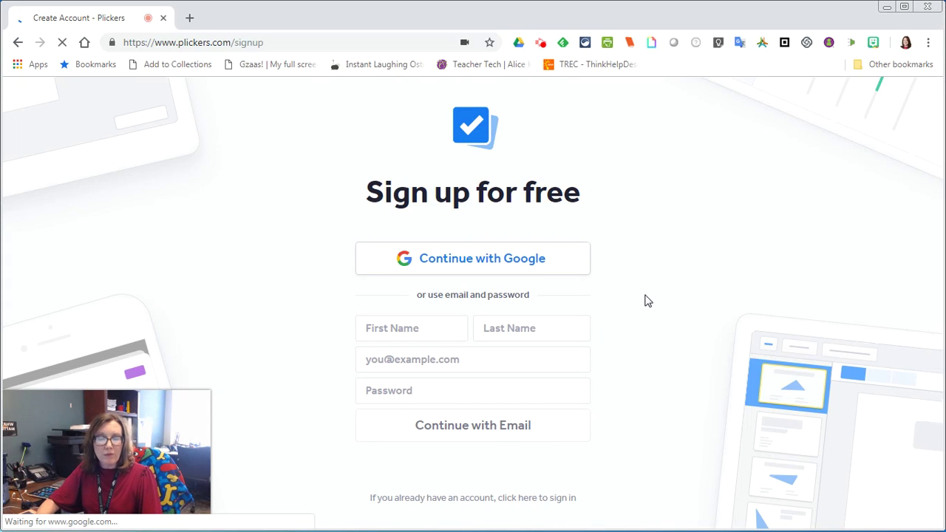
click(456, 266)
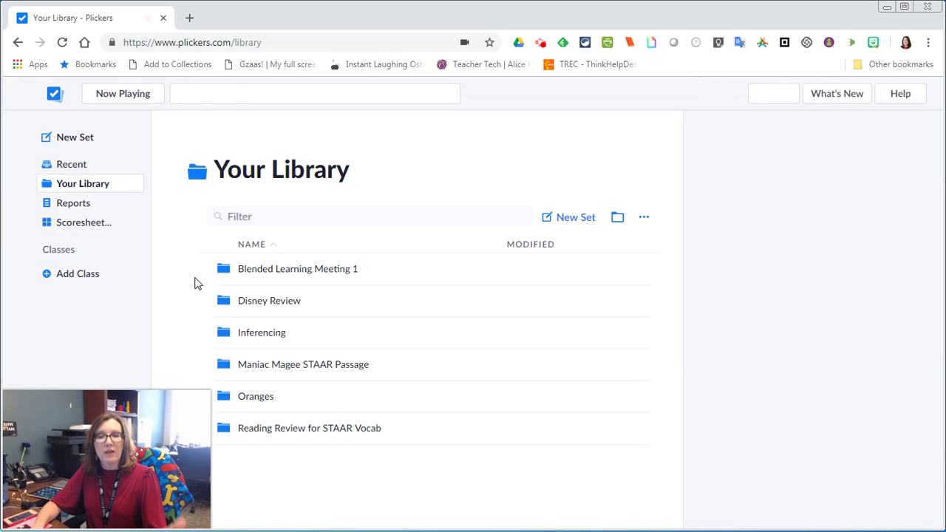
mouse_move(190, 414)
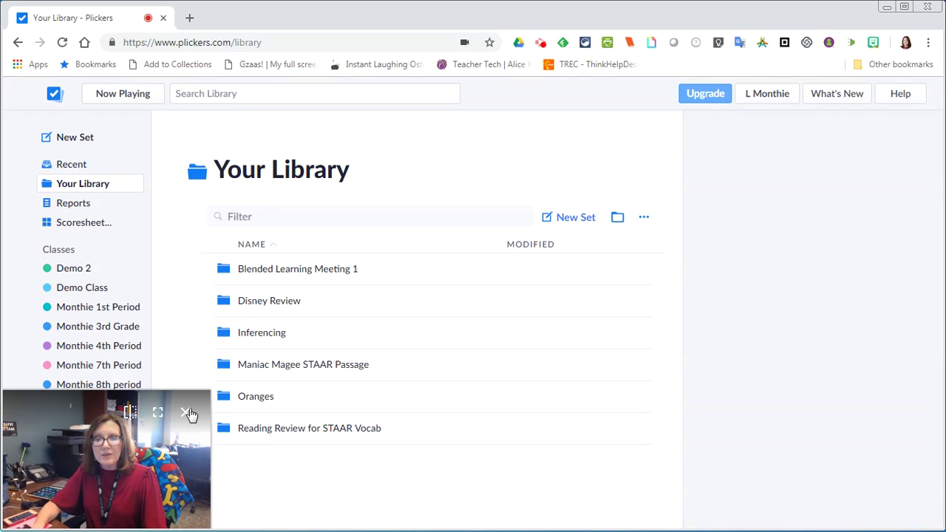
click(184, 418)
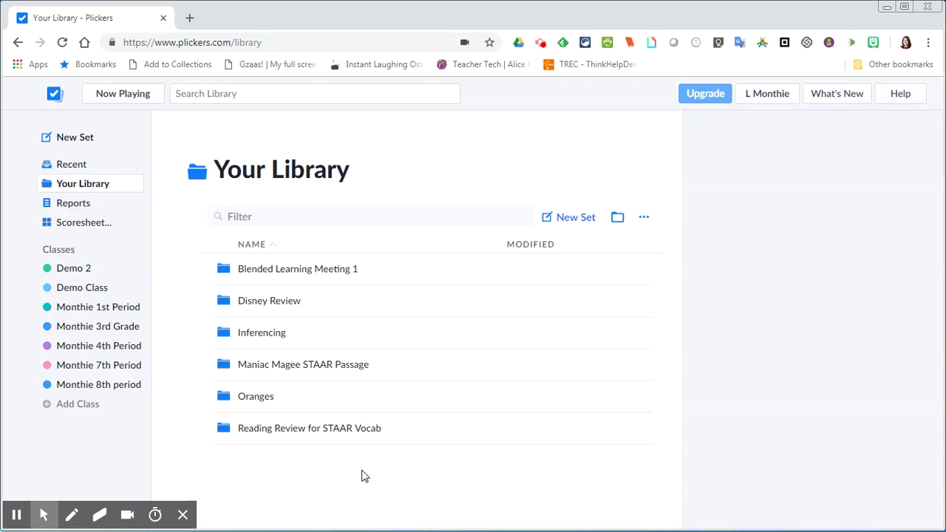
Step: Create a library folder named "Disney Trivia 2" and open it
click(617, 217)
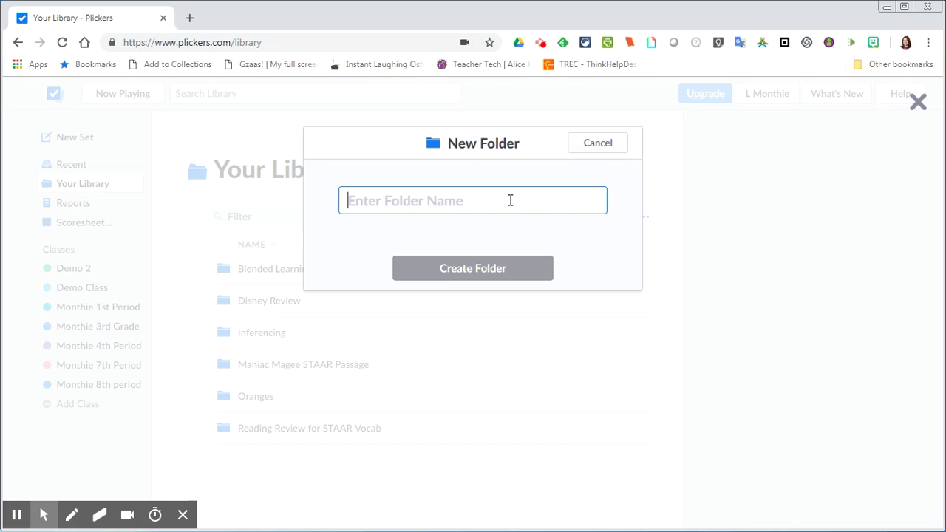
text(Disney)
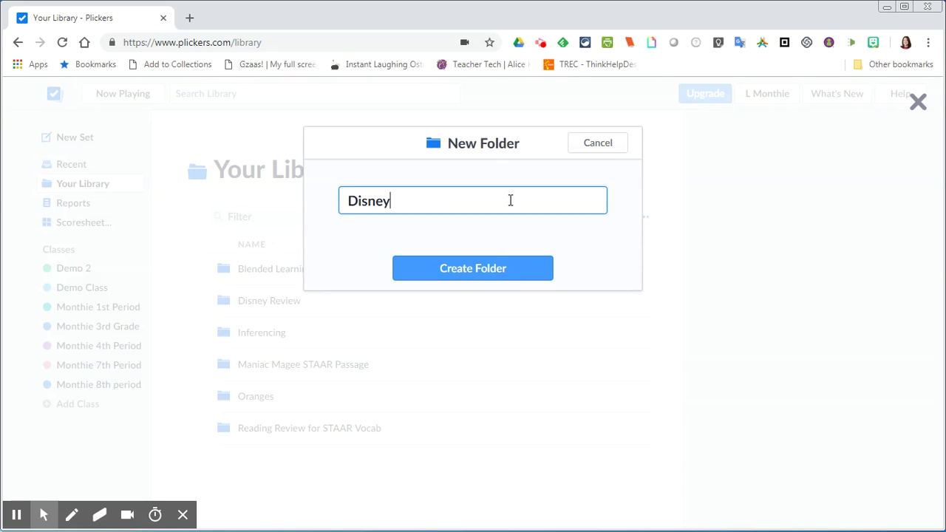
text( Trivia 2)
click(489, 269)
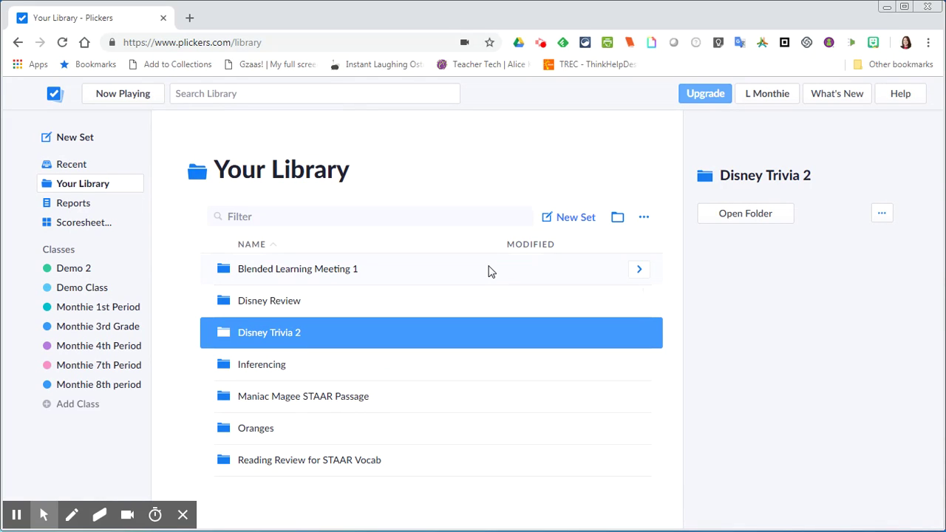
click(303, 334)
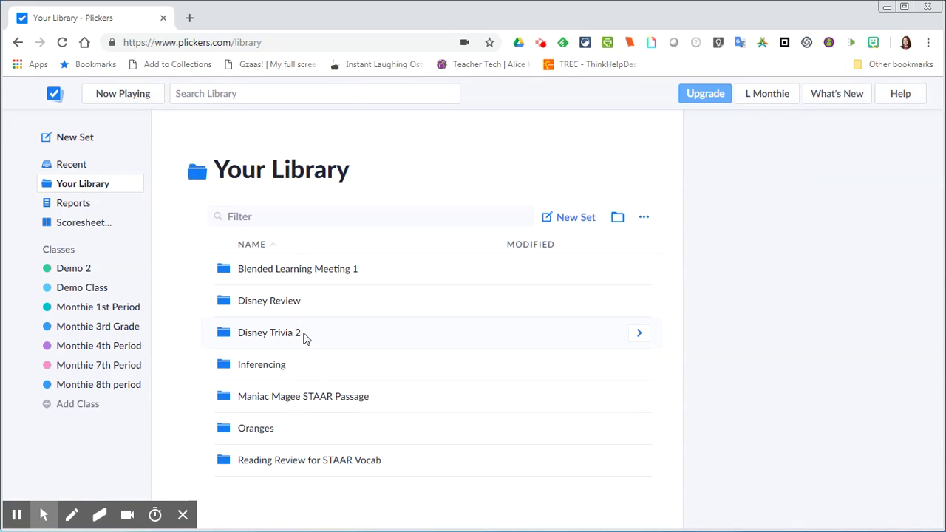
click(638, 334)
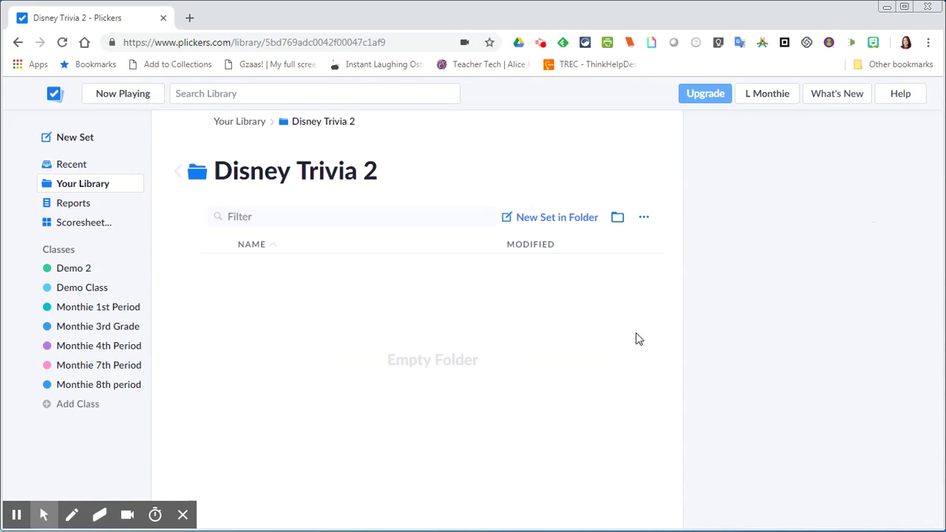
Step: Create a new question set in the folder and title it "Disney Trivia 2"
click(556, 219)
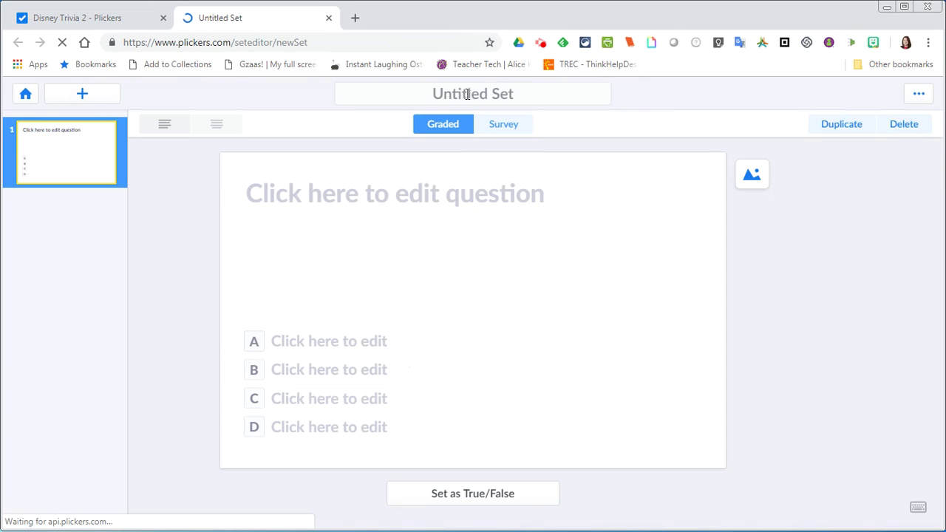
click(468, 94)
text(Disne)
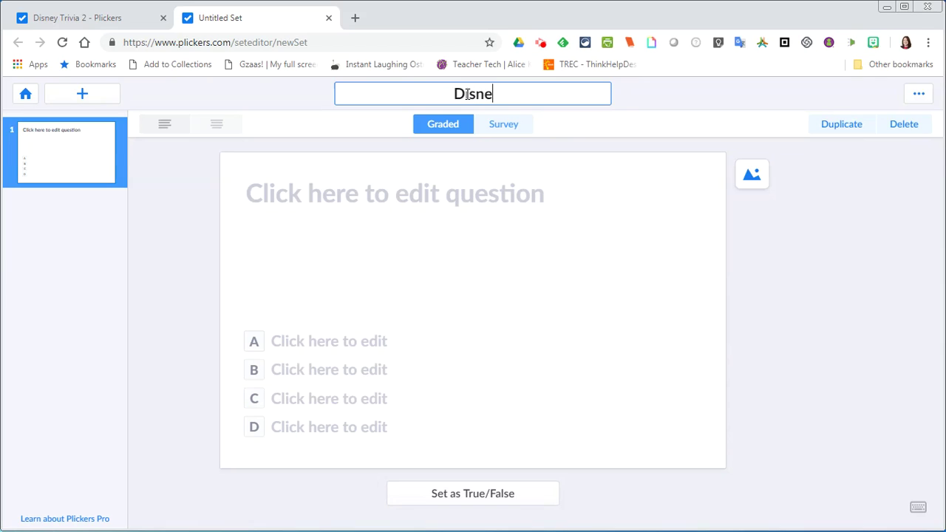
text(y Trivia 2)
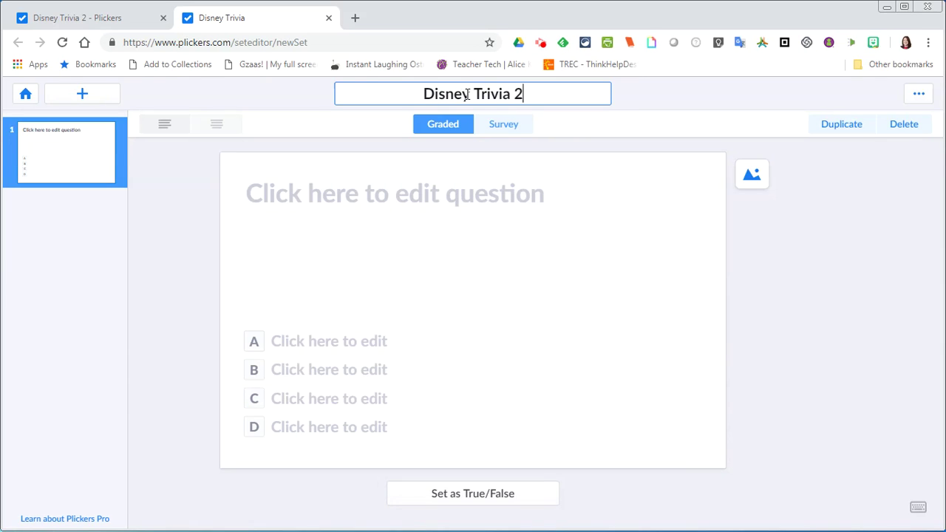
Step: Enter "Simba is a character from which Disney movie?" as the first question's text
click(469, 197)
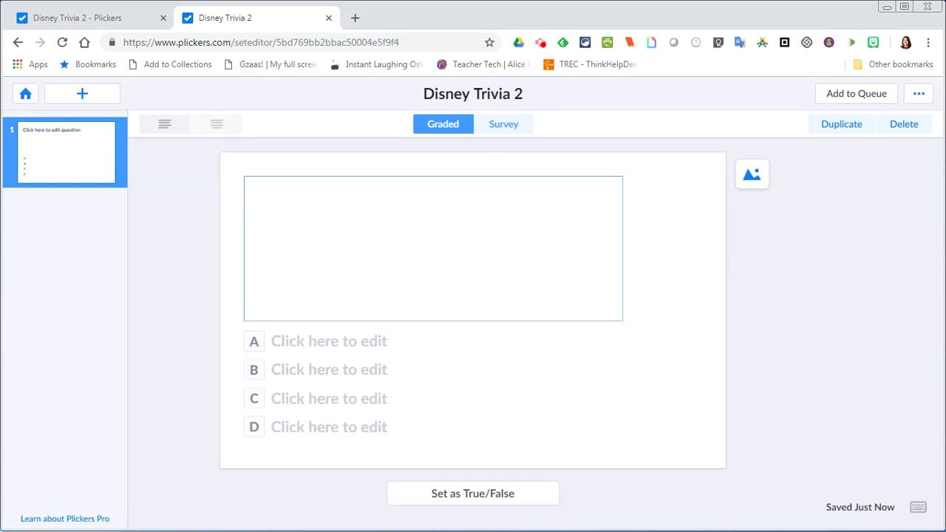
key(alt+Tab)
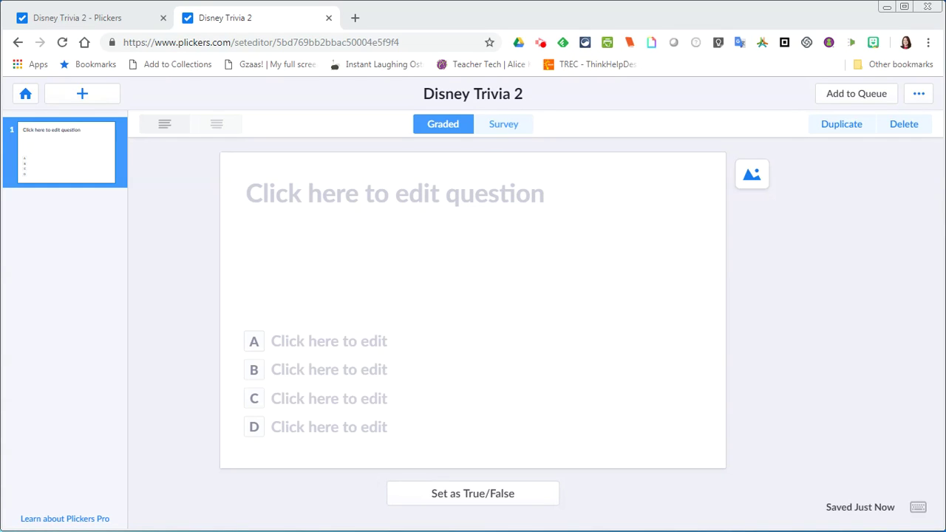
click(332, 258)
text(Simba is a character from which Disney movie?)
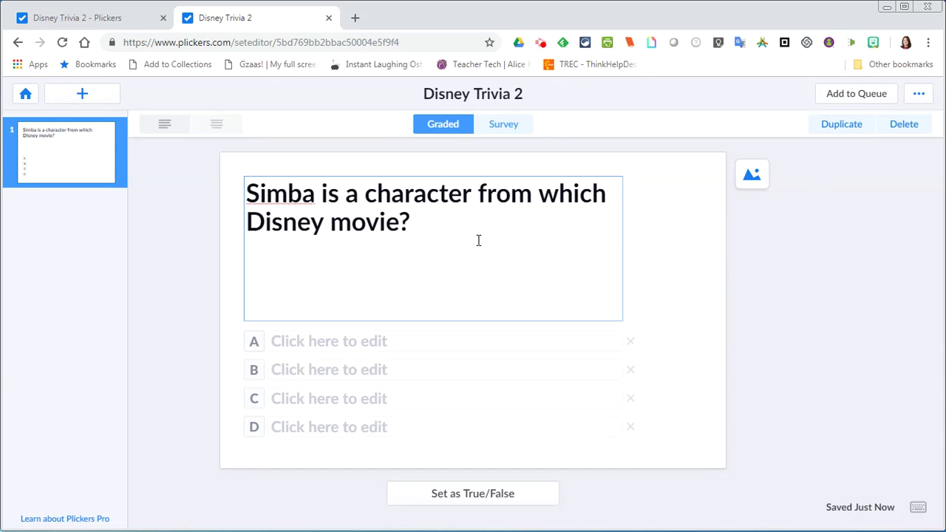
Step: Fill the first question's choices A to D with Bambi, Cinderella, The Lion King and 101 Dalmations, marking The Lion King as correct
click(340, 348)
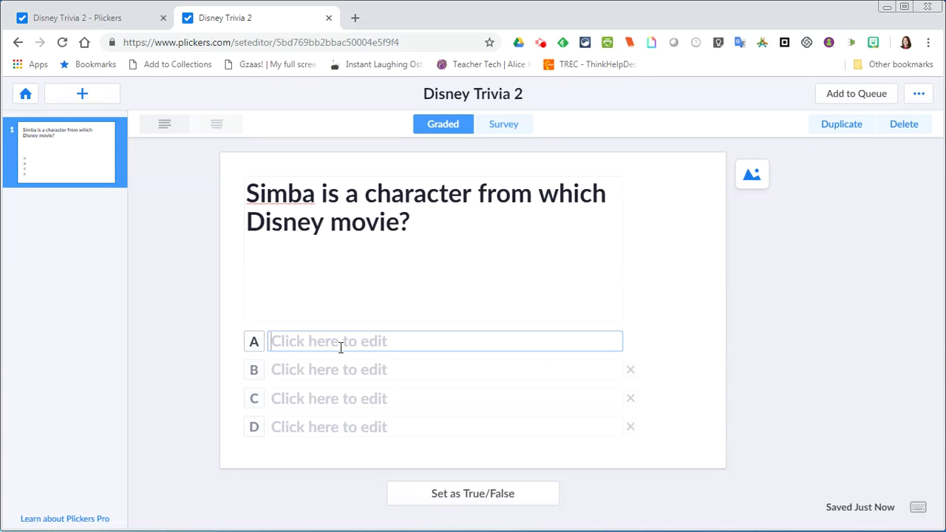
text(Bambi)
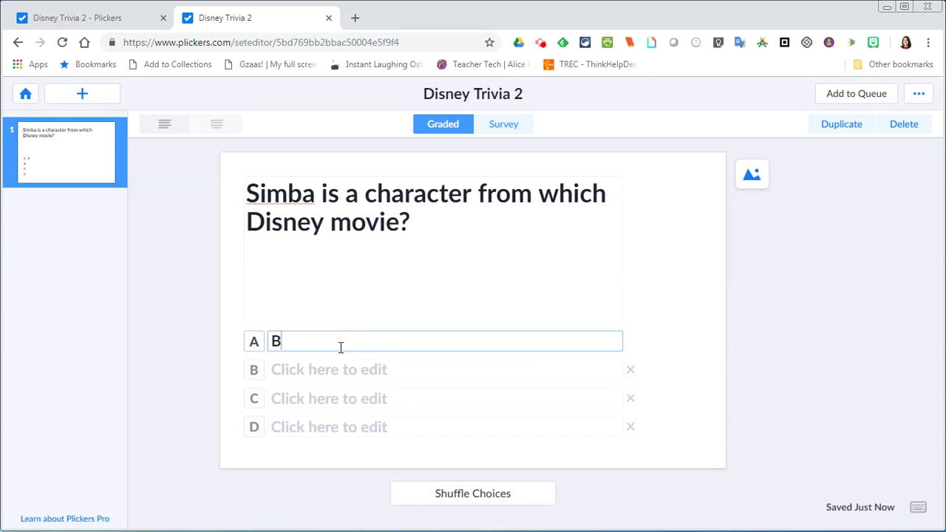
click(343, 370)
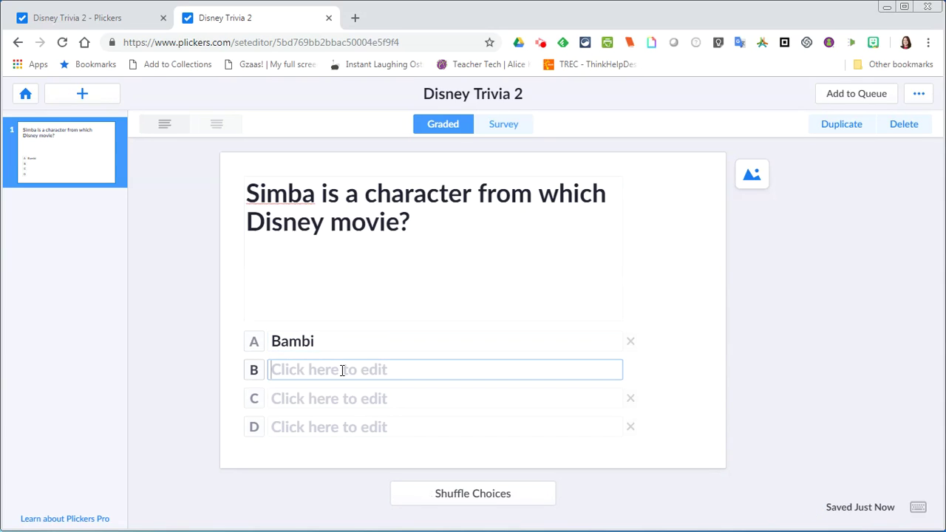
text(Cinderel)
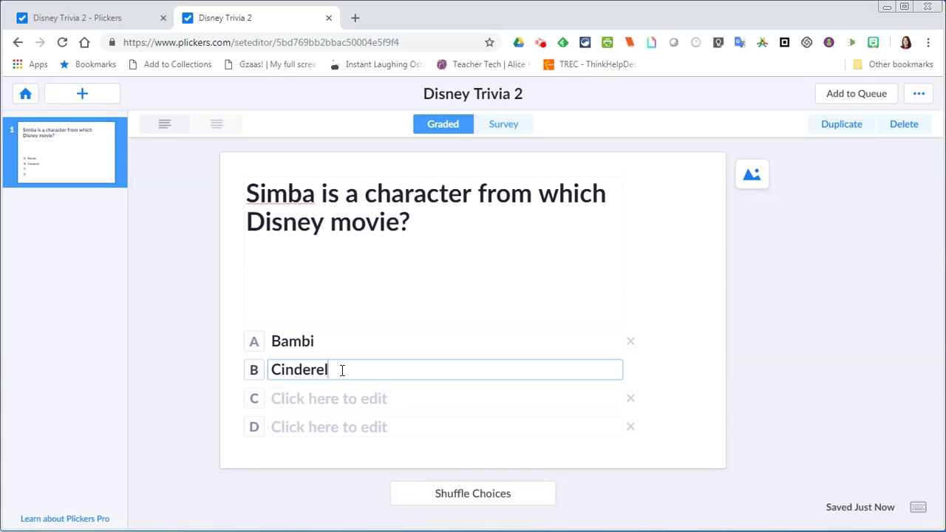
text(la)
click(339, 399)
text(The Lion Kin)
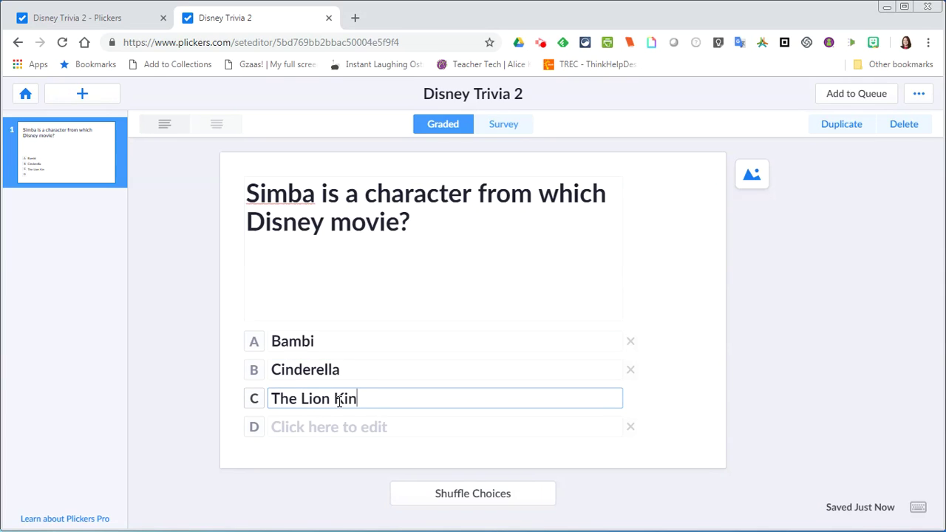
text(g)
click(255, 401)
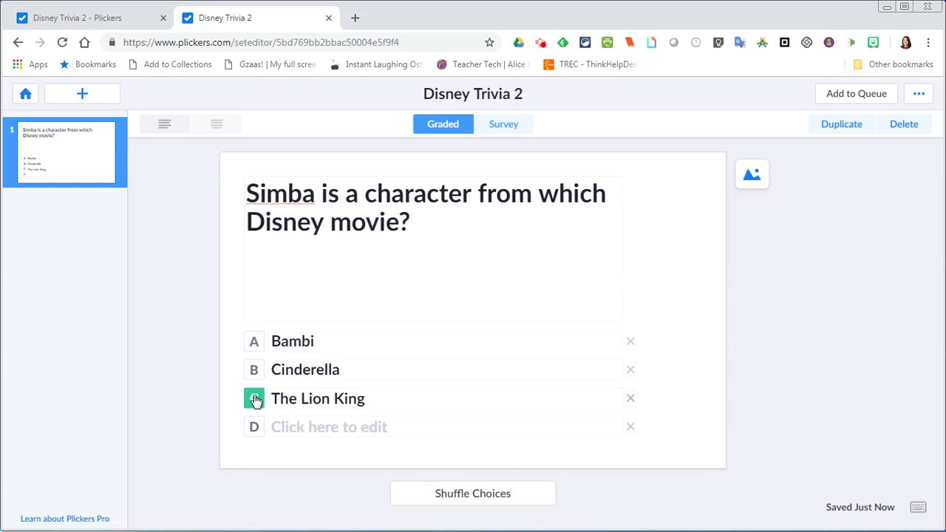
click(307, 428)
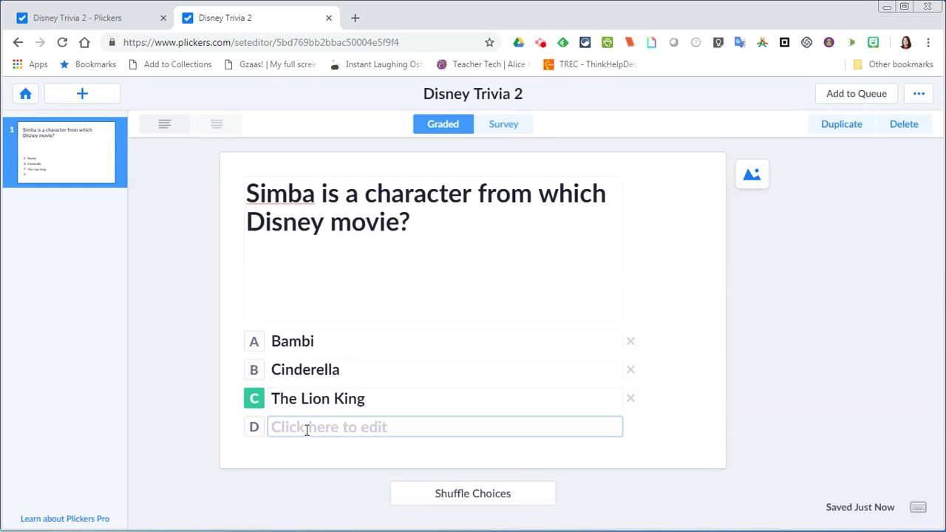
text(101 Dalmation)
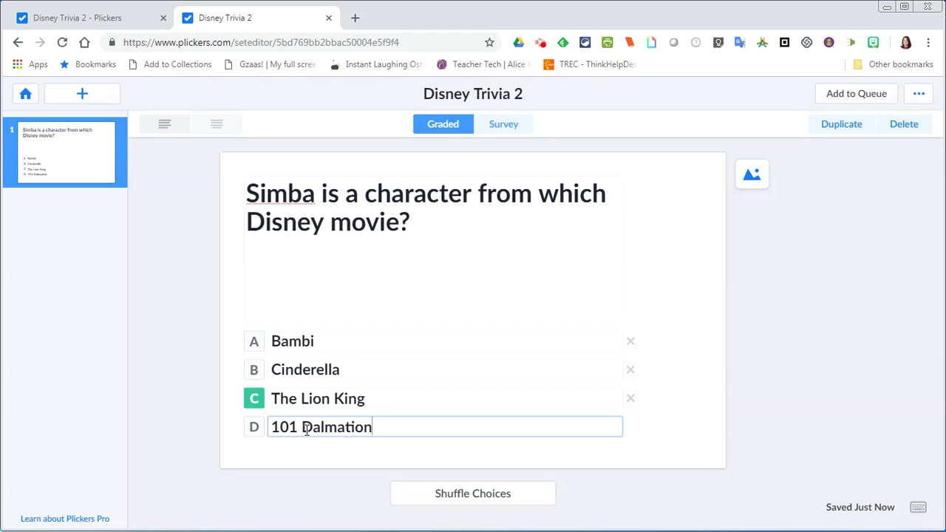
text(s)
Step: Add a second question reading "Pongo is a character from which Disney movie?"
click(80, 90)
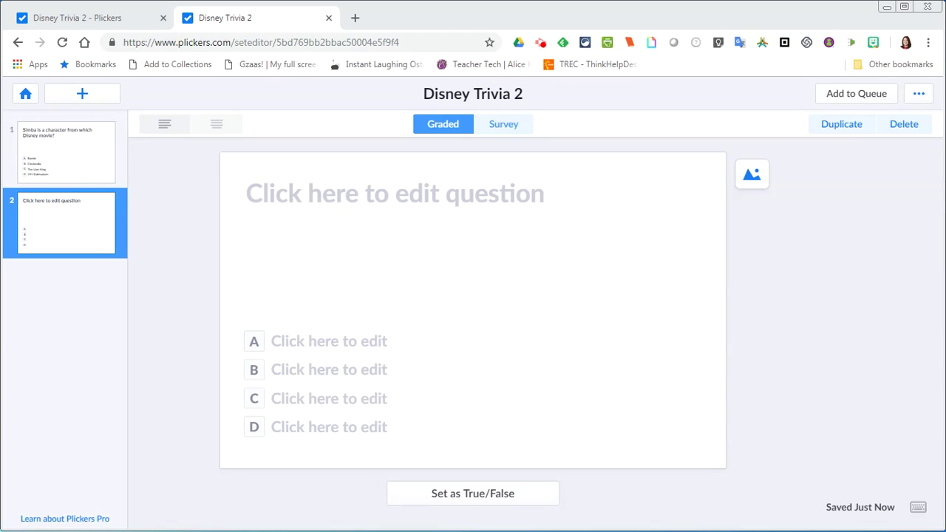
click(502, 196)
text(Pongo is a character from which Disney movie?)
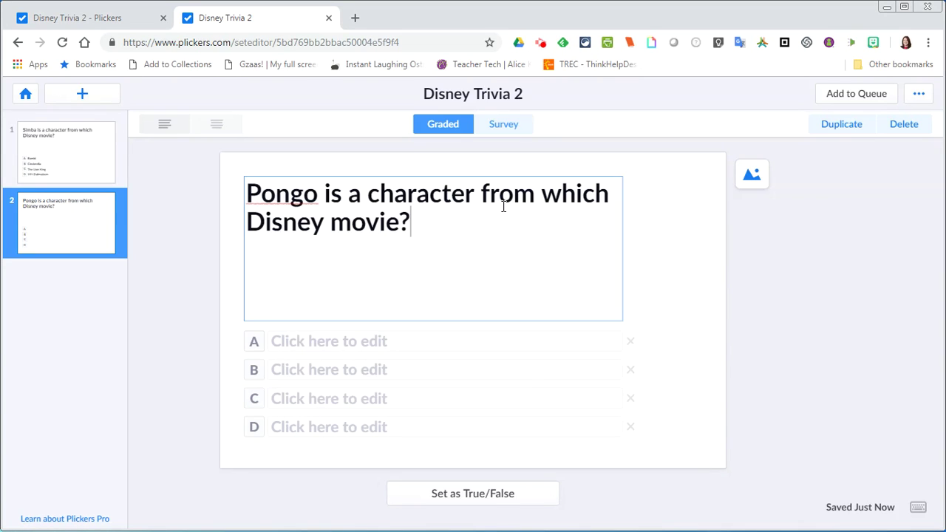
Step: Fill the Pongo question's choices A to D with Bambi, Cinderella, The Lion King and 101 Dalmations, marking 101 Dalmations as correct
click(376, 341)
text(Bambi)
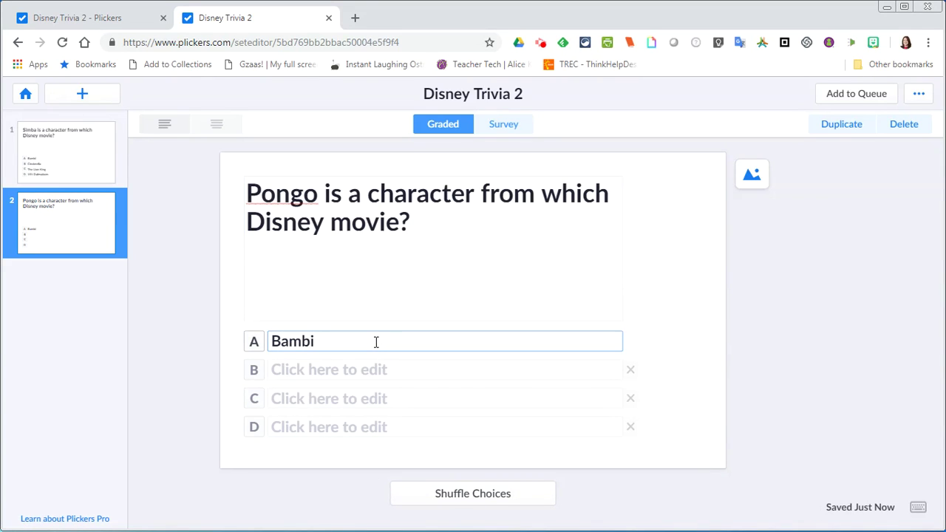
key(Tab)
text(Cin)
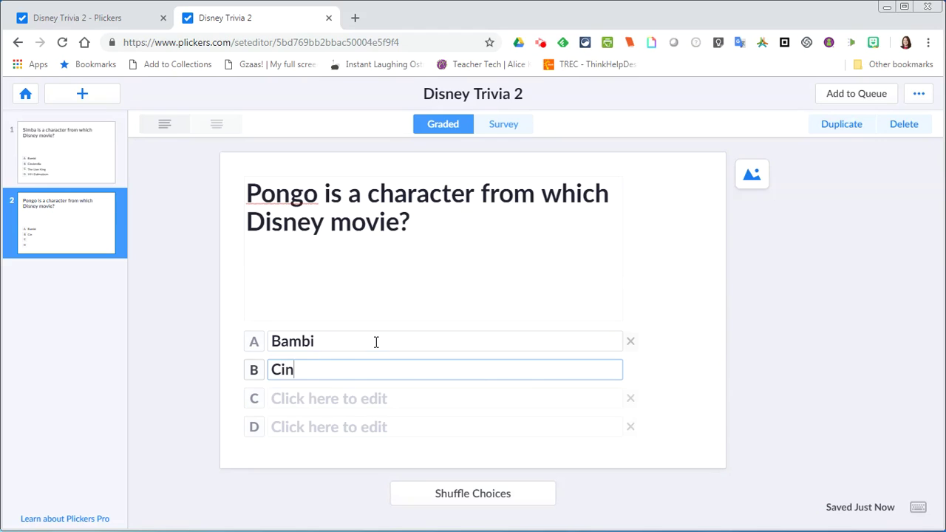
text(derella)
key(Tab)
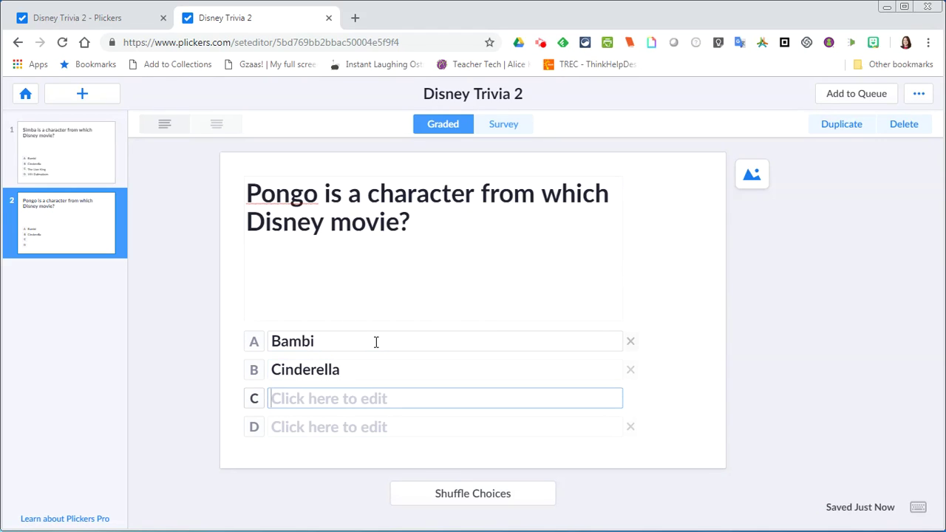
text(The)
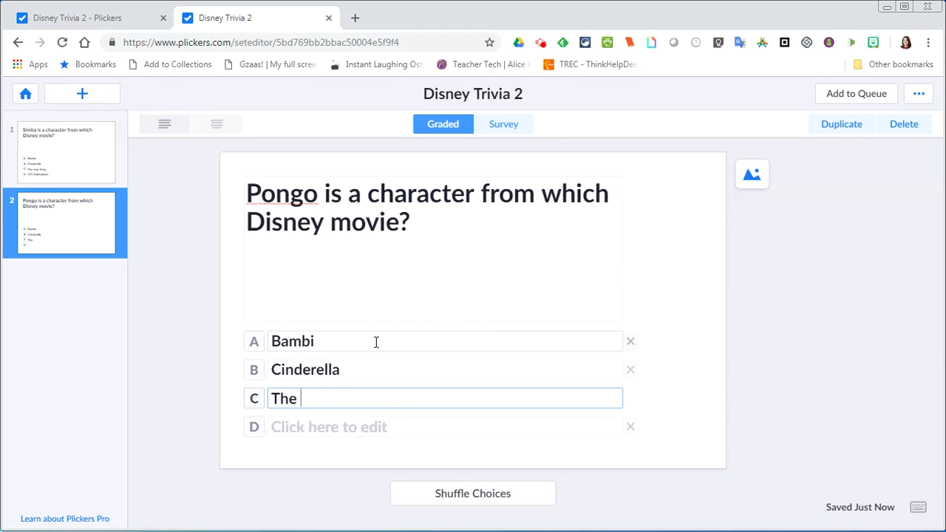
text( Lion King)
key(Tab)
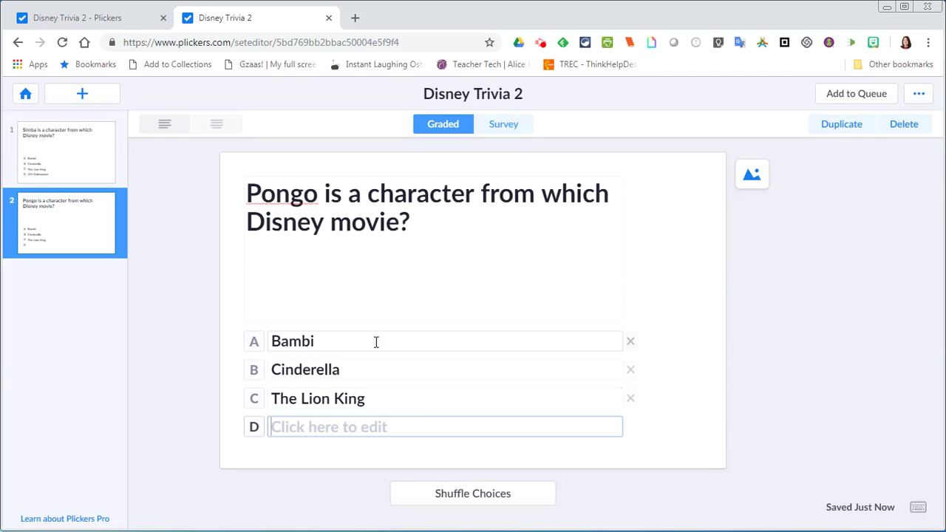
text(101 Da)
text(lmations)
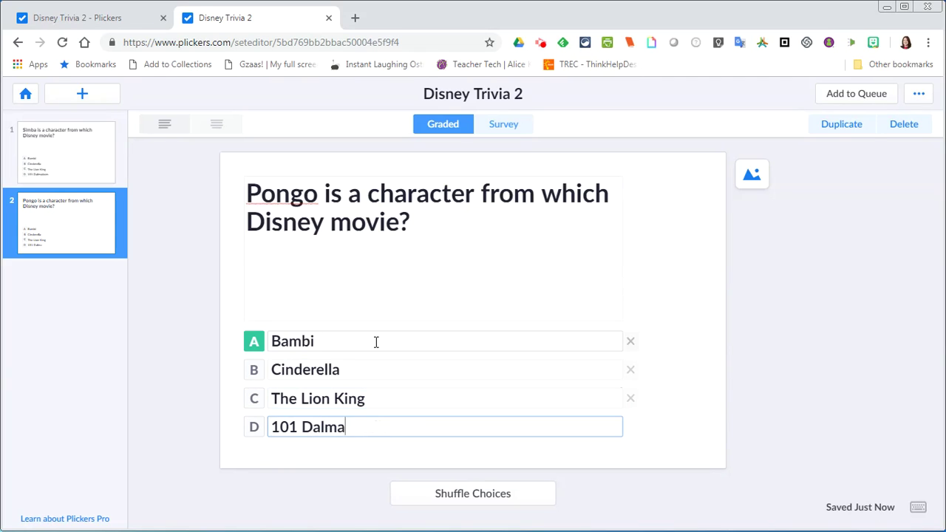
click(254, 432)
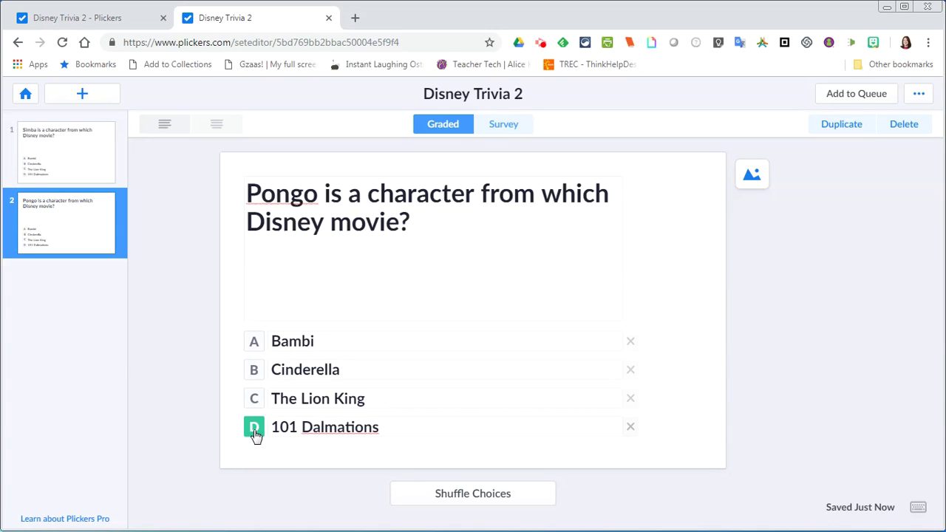
Step: Add a third question reading "Thumper is a character from which Disney movie?"
click(82, 94)
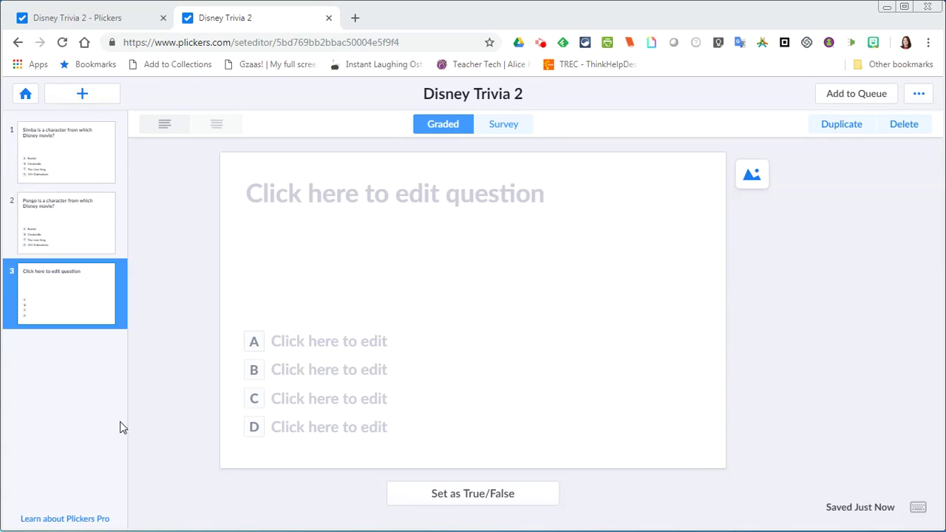
click(359, 194)
text(Thumper is a character from which Disney movie?)
Step: Fill the Thumper question's choices A to D with Bambi, Cinderella, The Lion King and 101 Dalmations, marking Bambi as correct
click(372, 345)
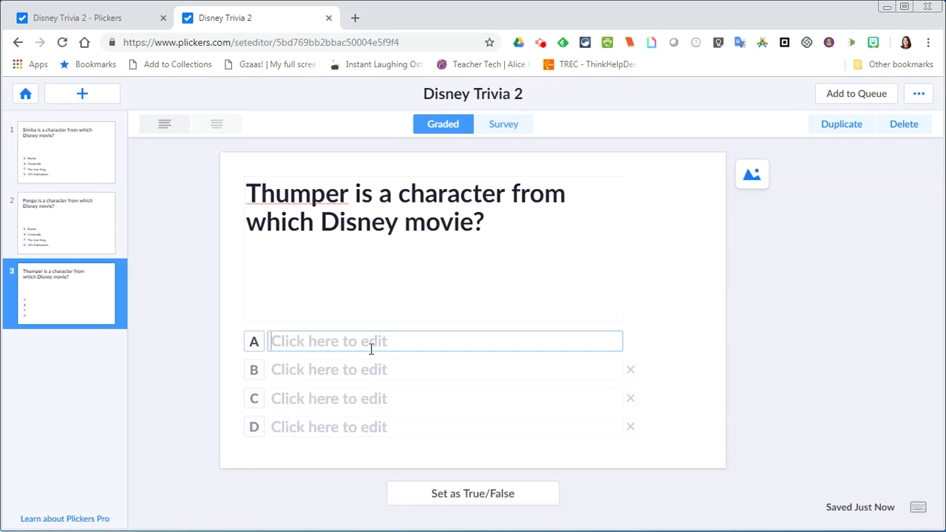
text(Bambi)
key(Tab)
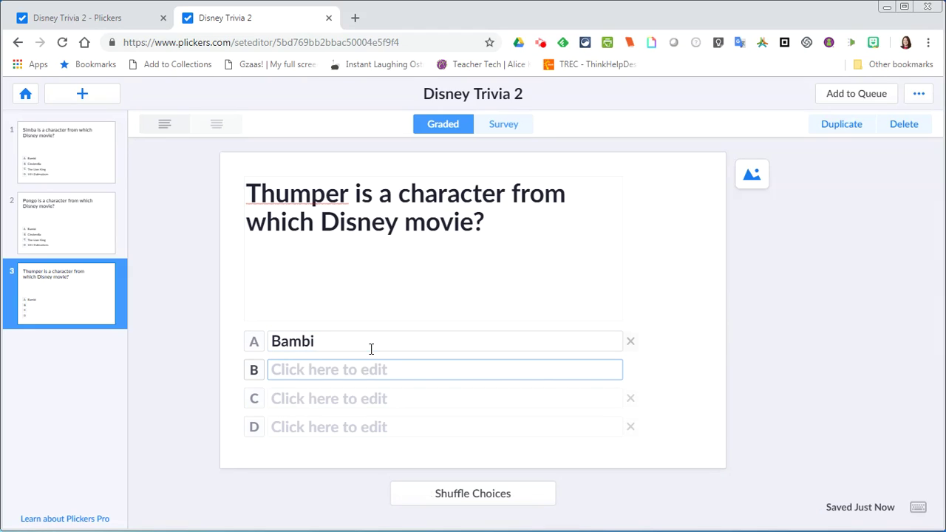
text(Cindere)
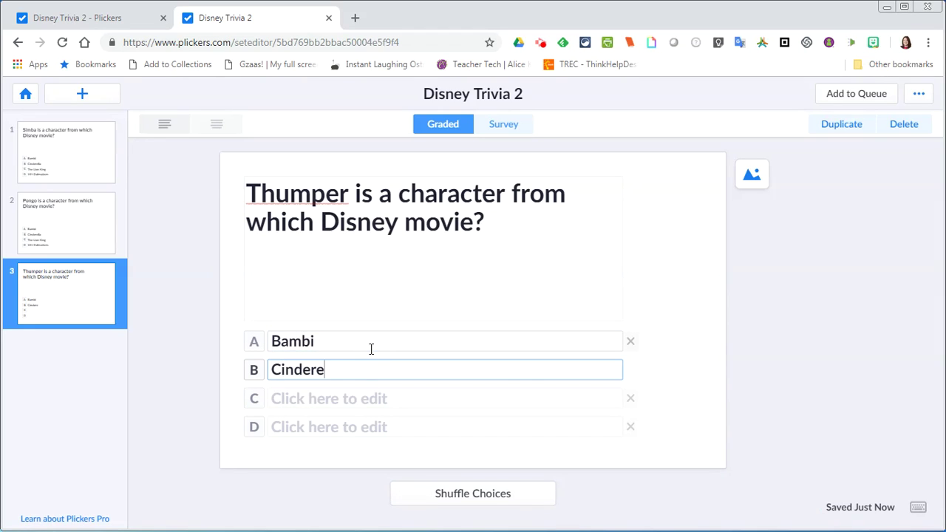
text(lla)
key(Tab)
text(The L)
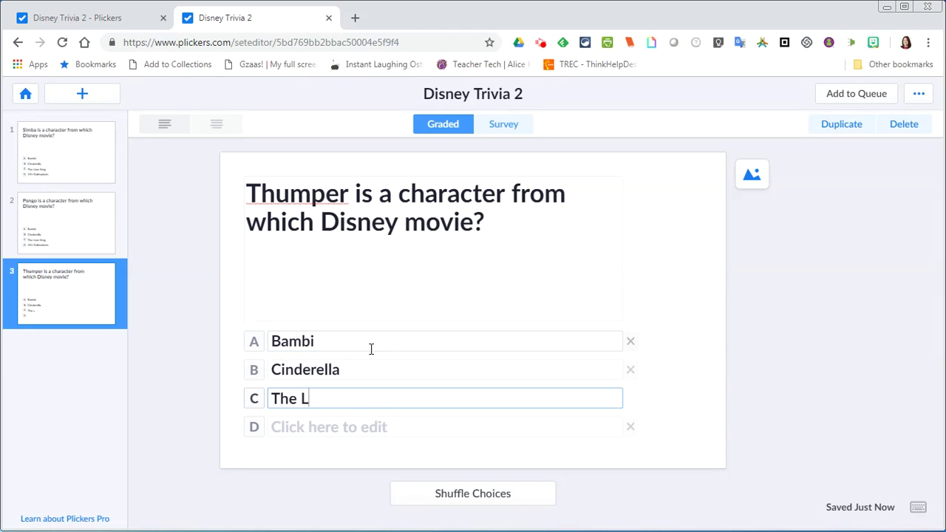
text(ion King)
key(Tab)
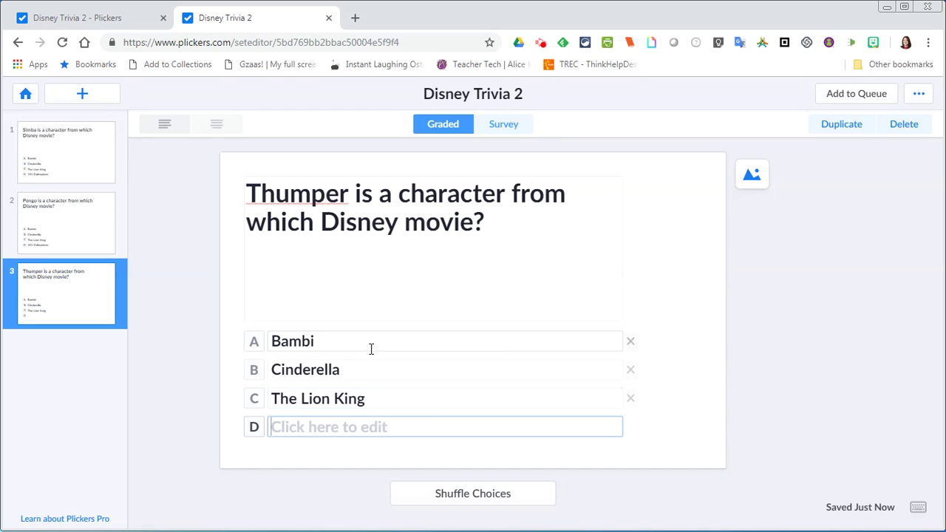
text(101 Da)
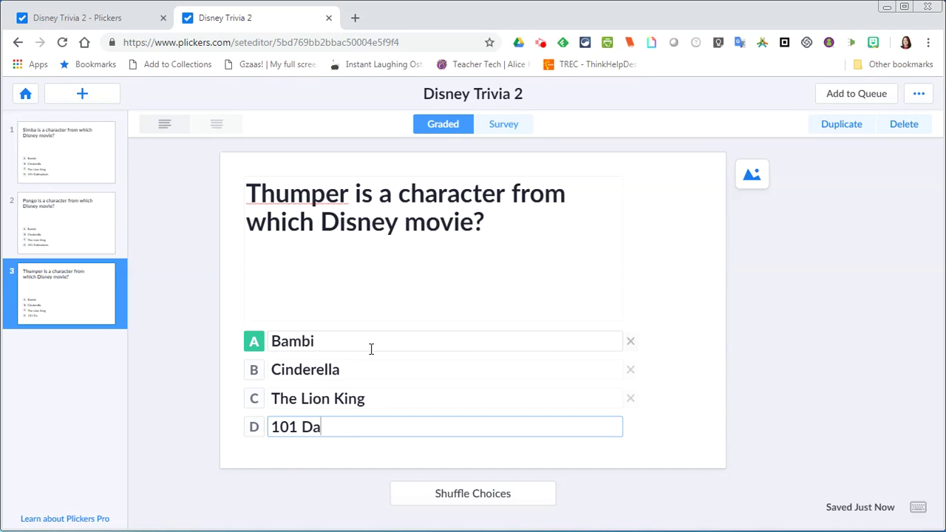
text(lmations)
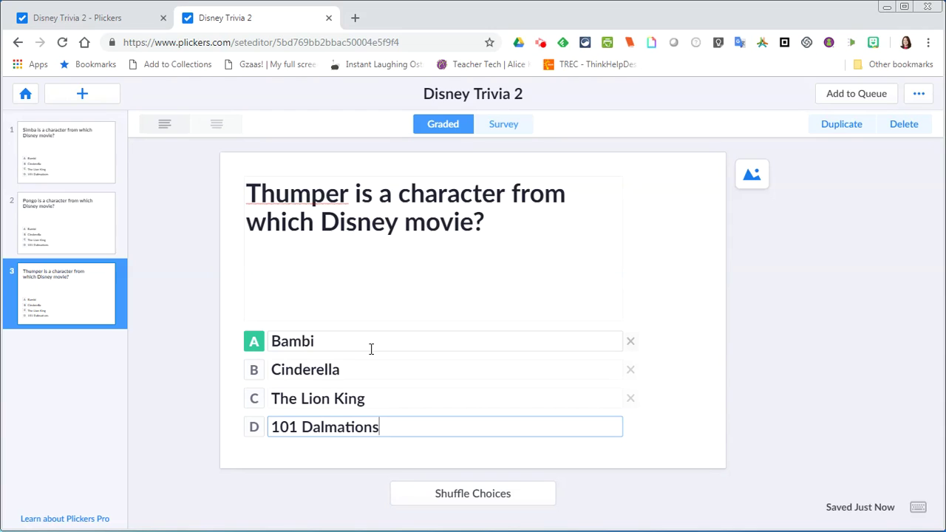
Step: Return to the library and create a class named with the teacher's surname followed by "5th Period"
click(26, 95)
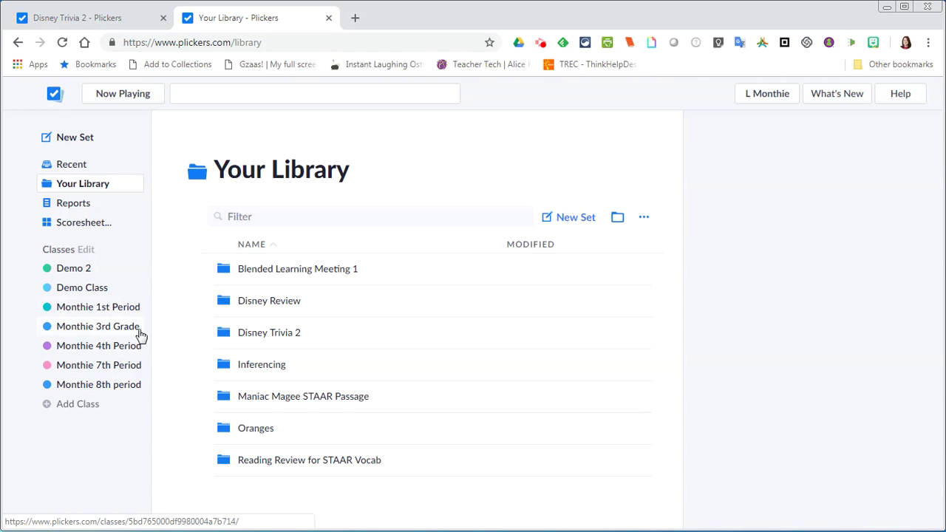
click(73, 406)
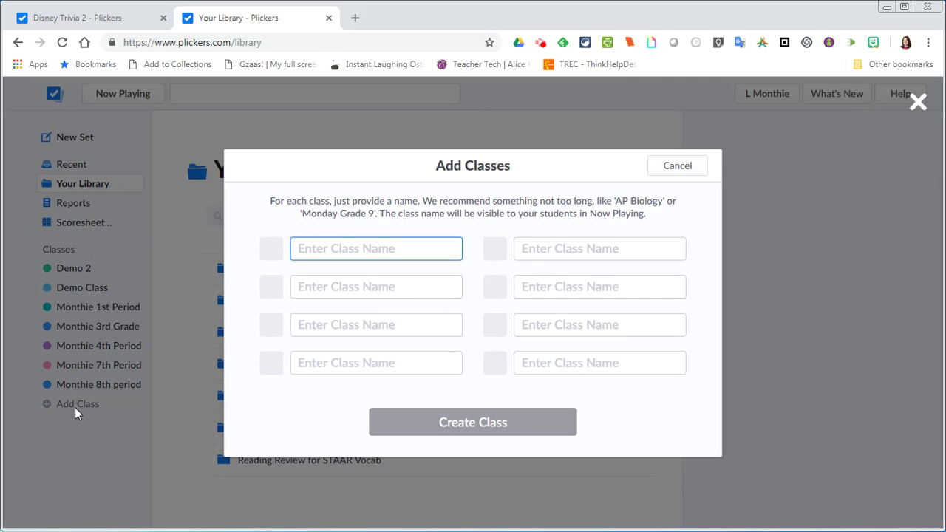
text(Mont)
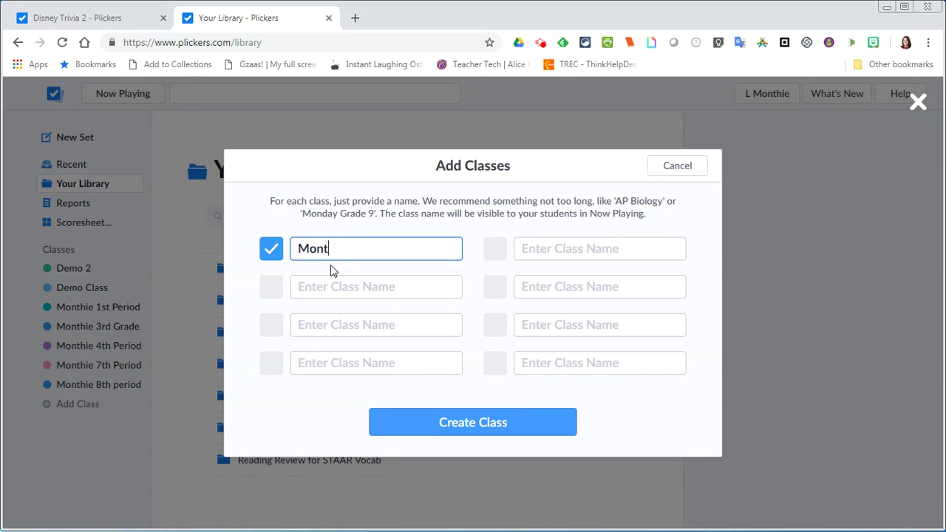
text(hie )
text(5th Perio)
key(BackSpace)
text(iod)
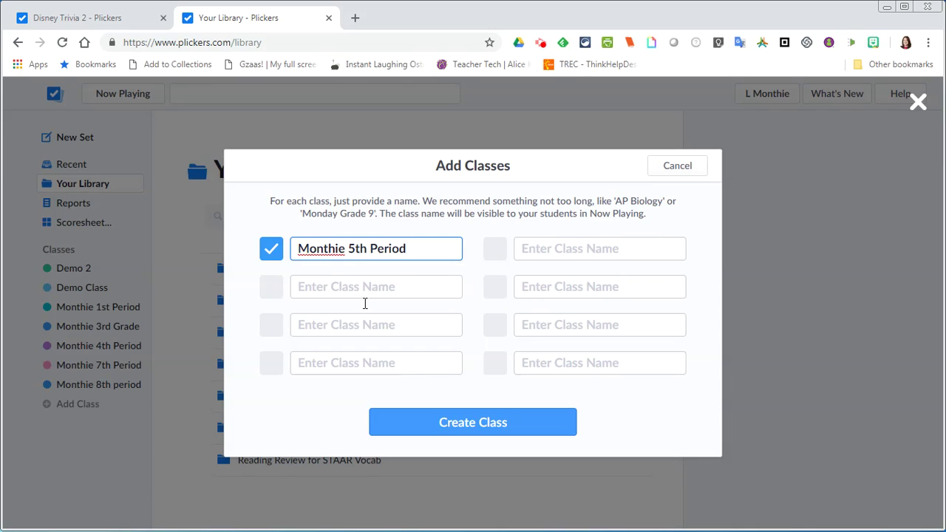
click(455, 427)
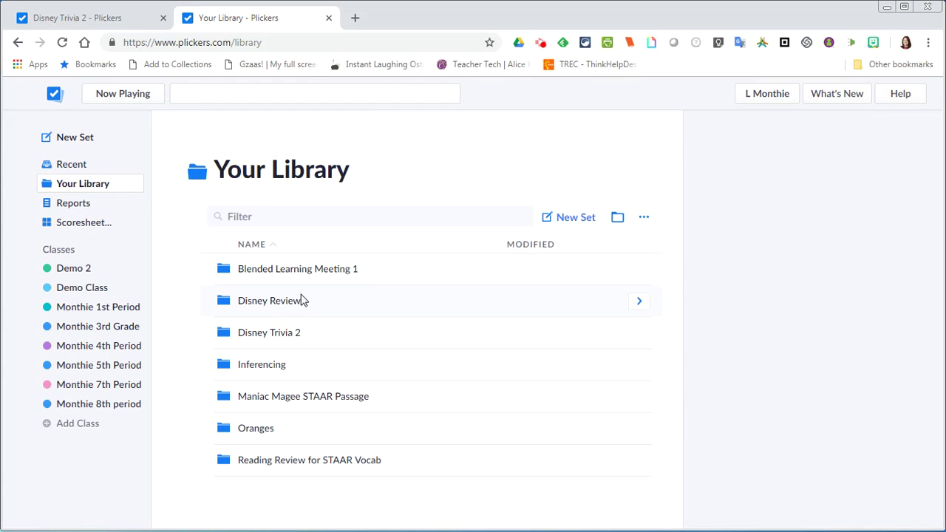
Step: Add six students by first name to the new 5th Period class, numbering them in the order entered
click(99, 367)
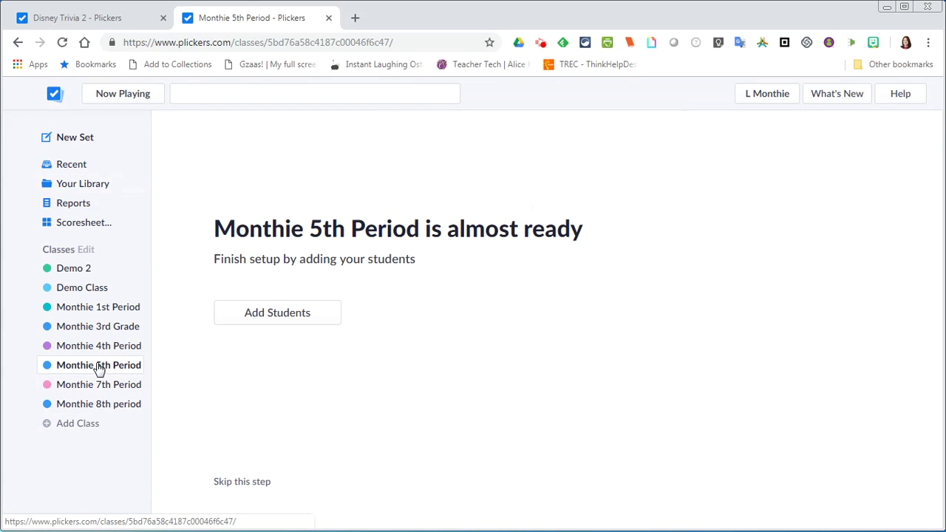
click(305, 314)
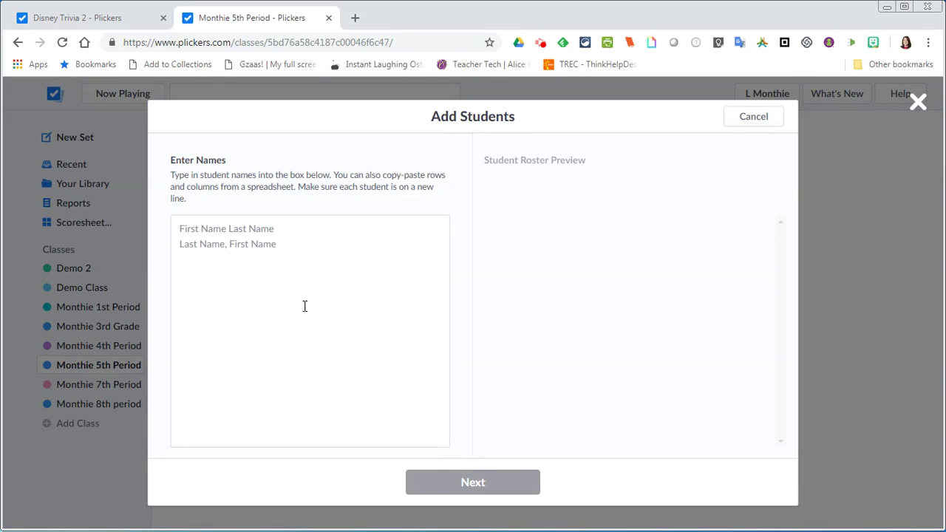
click(302, 292)
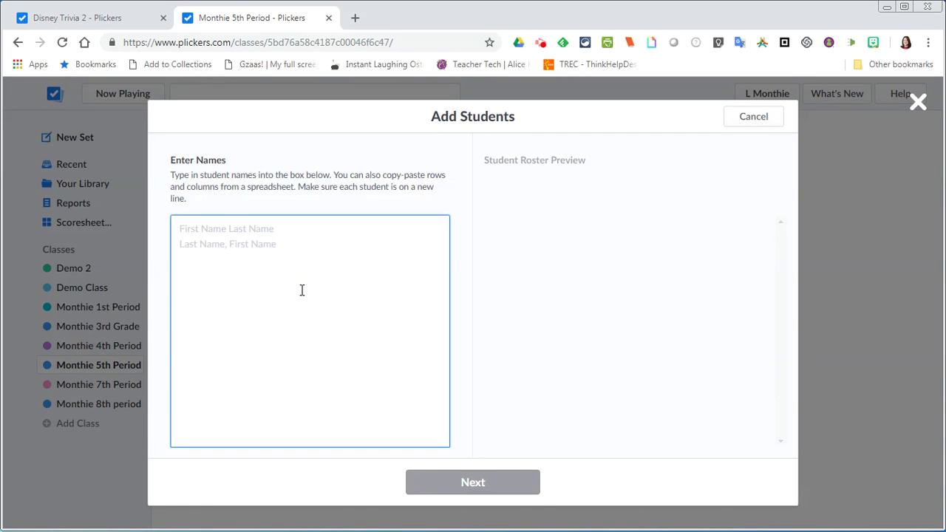
text(Darvis)
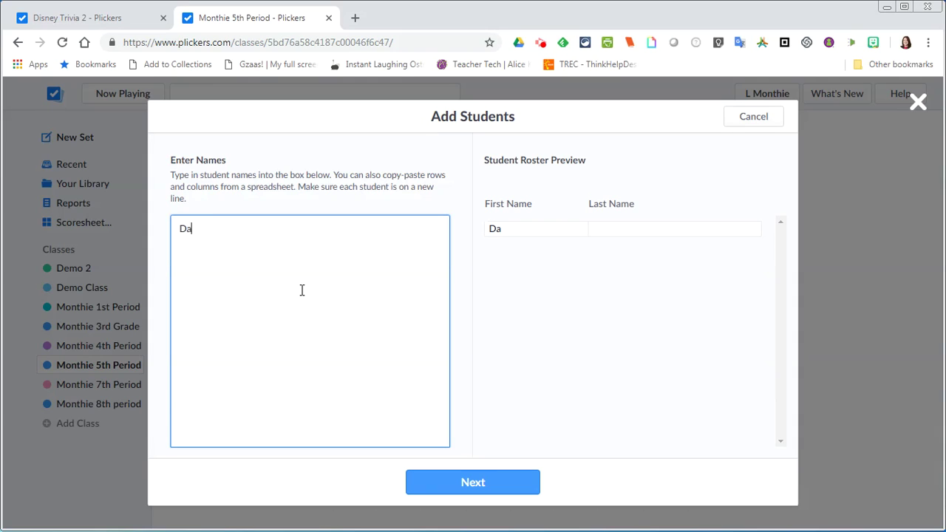
key(Return)
text(Sarah)
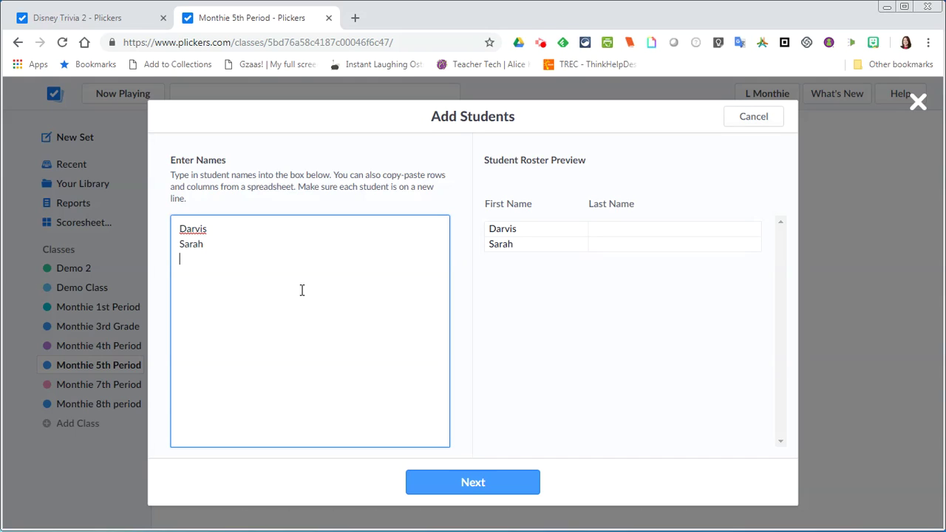
text(Paiu)
text(Jennifer )
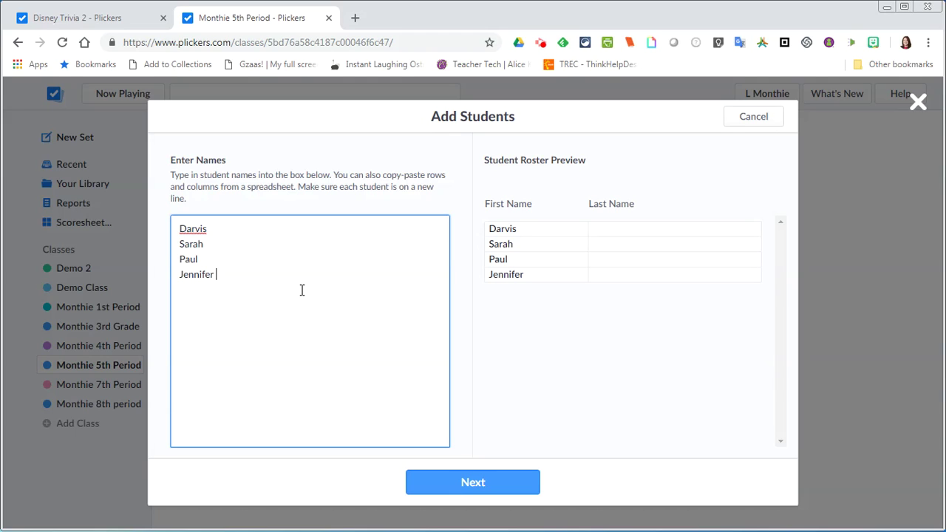
text(Patricl k)
key(Return)
text(Robert)
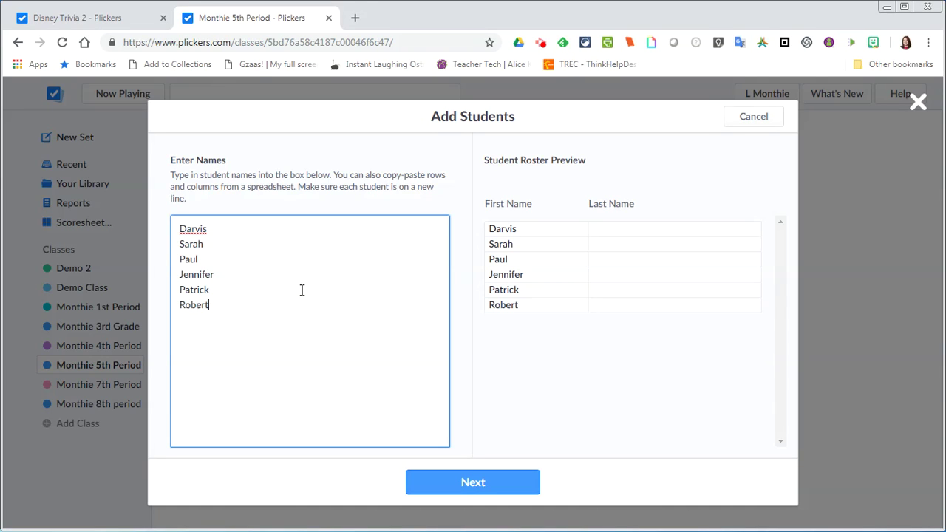
click(464, 483)
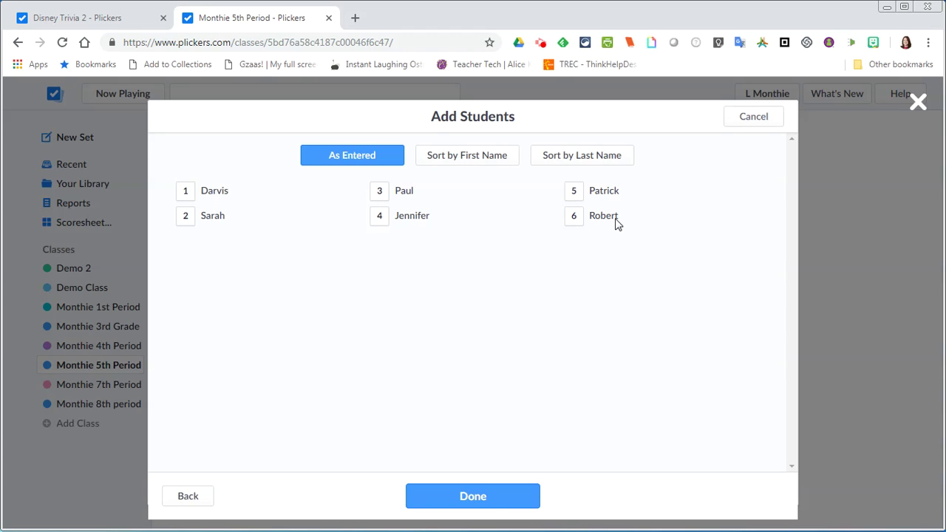
click(494, 495)
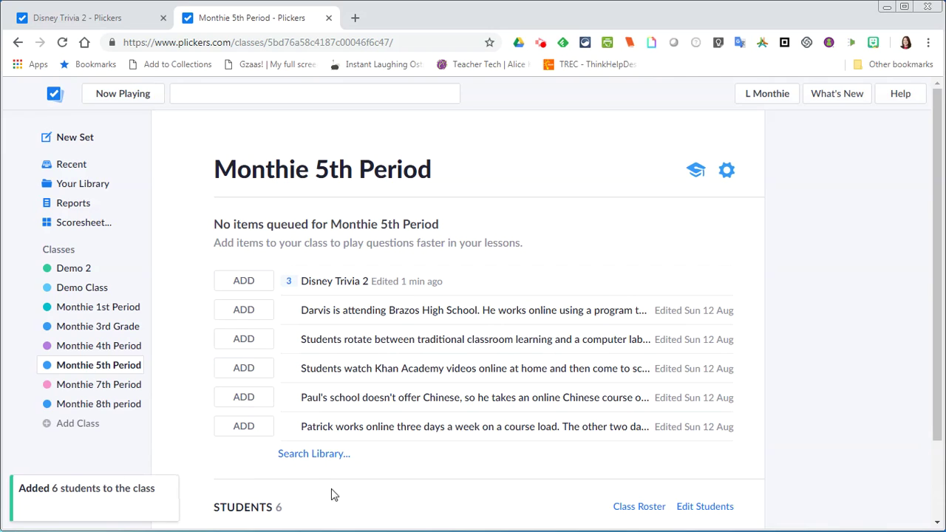
Step: Open the Disney Trivia 2 folder in the library and add its question set to the queue of Demo Class
click(79, 192)
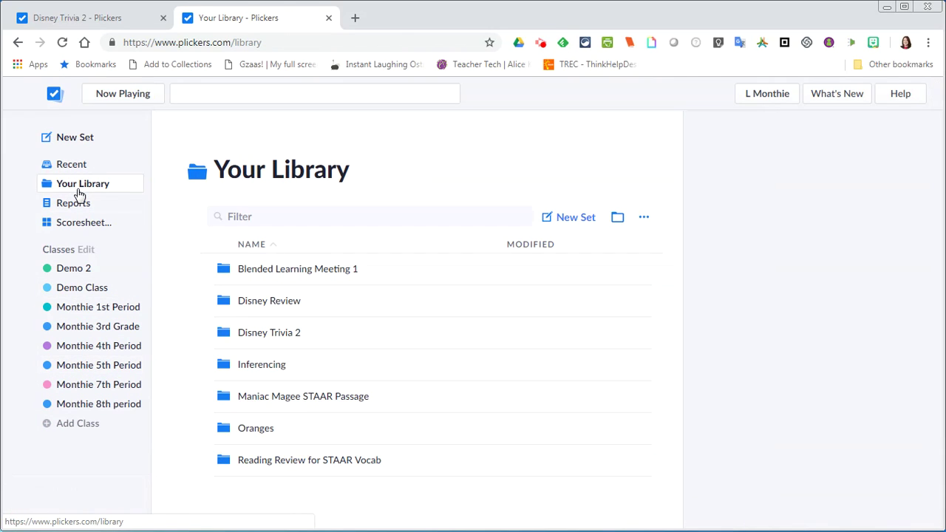
click(279, 339)
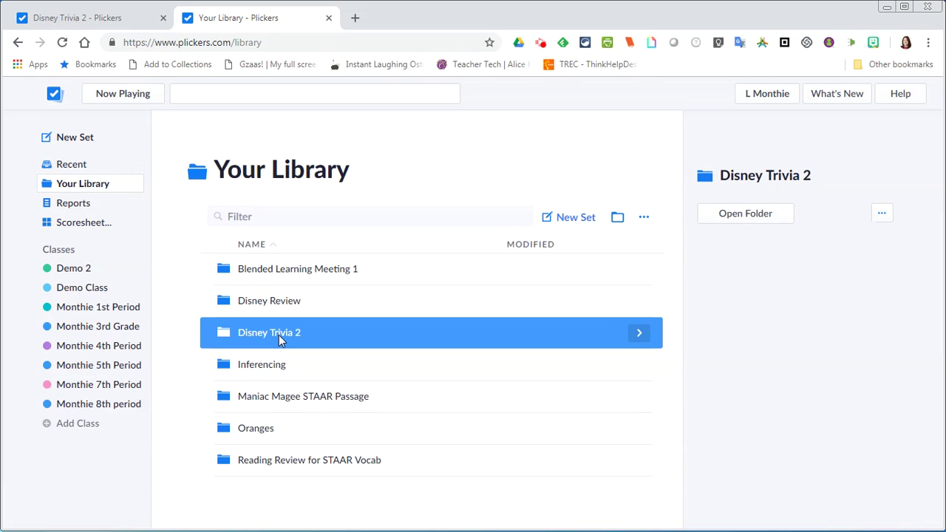
click(643, 333)
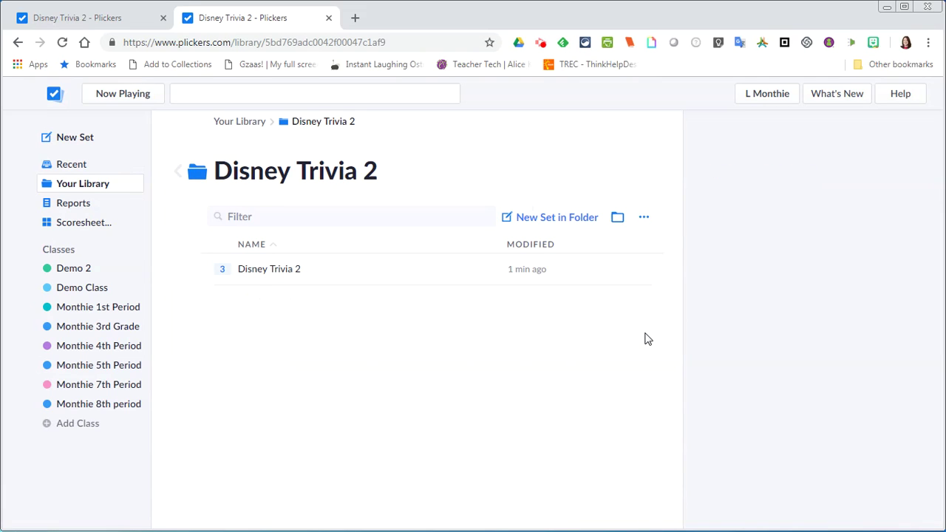
click(531, 272)
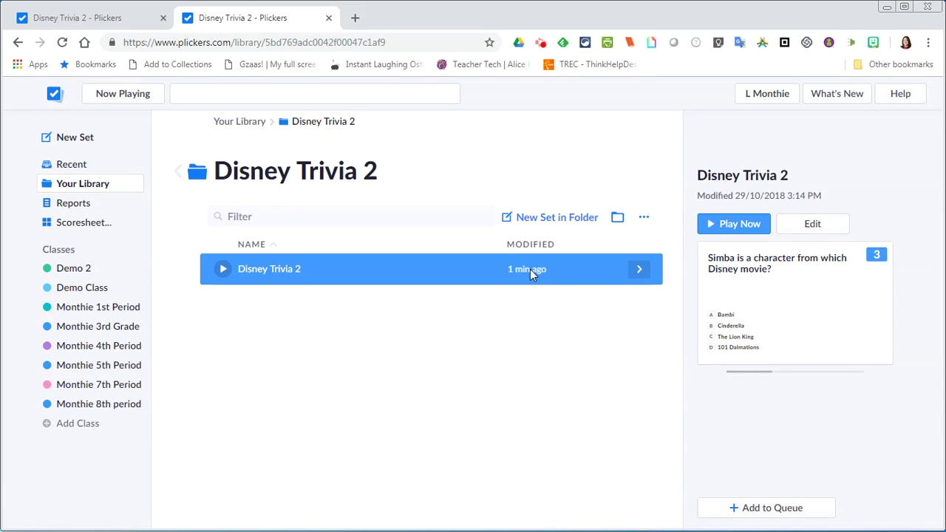
mouse_move(755, 303)
click(761, 513)
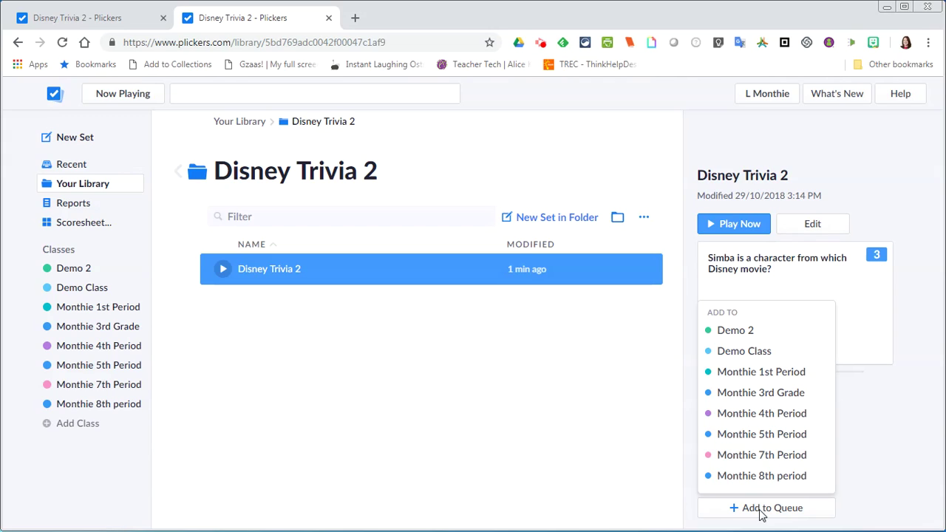
click(742, 356)
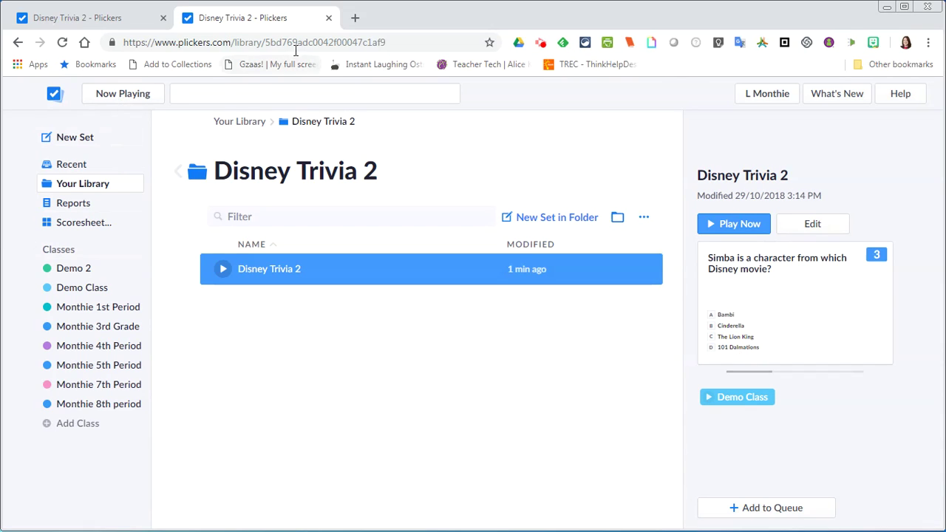
Step: Check the Now Playing view, close the extra browser tab and return to the Disney Trivia 2 folder
click(108, 96)
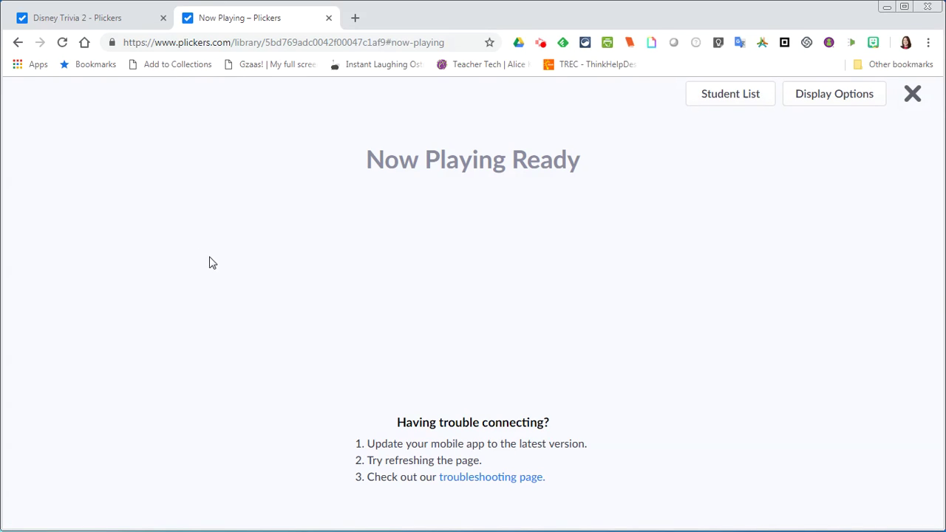
click(329, 18)
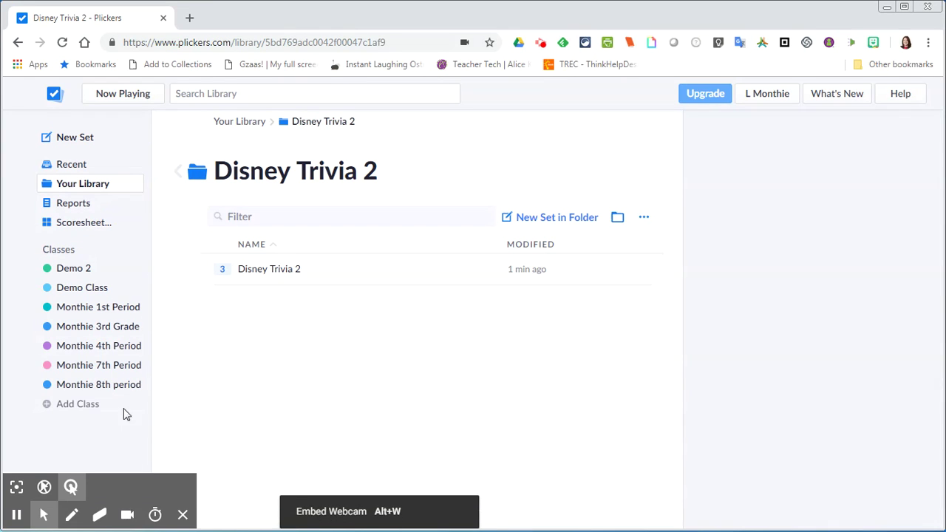
click(103, 102)
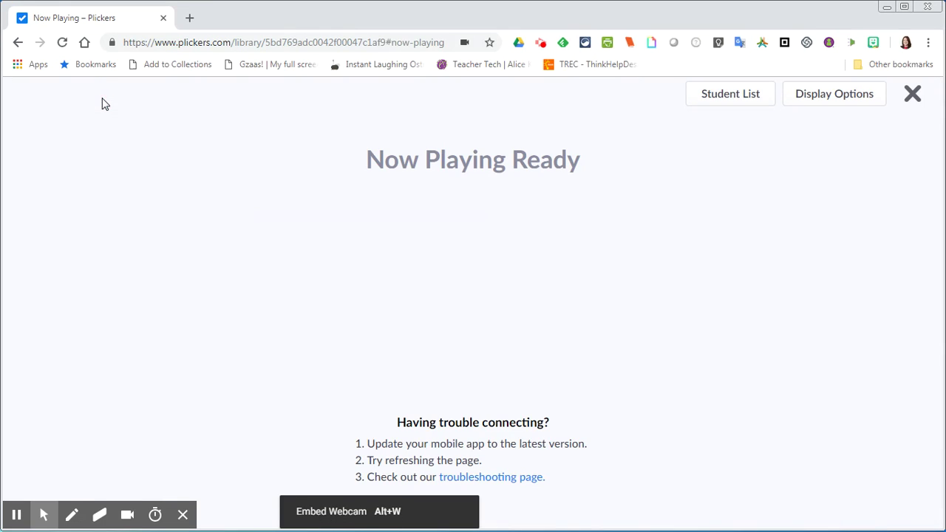
click(14, 42)
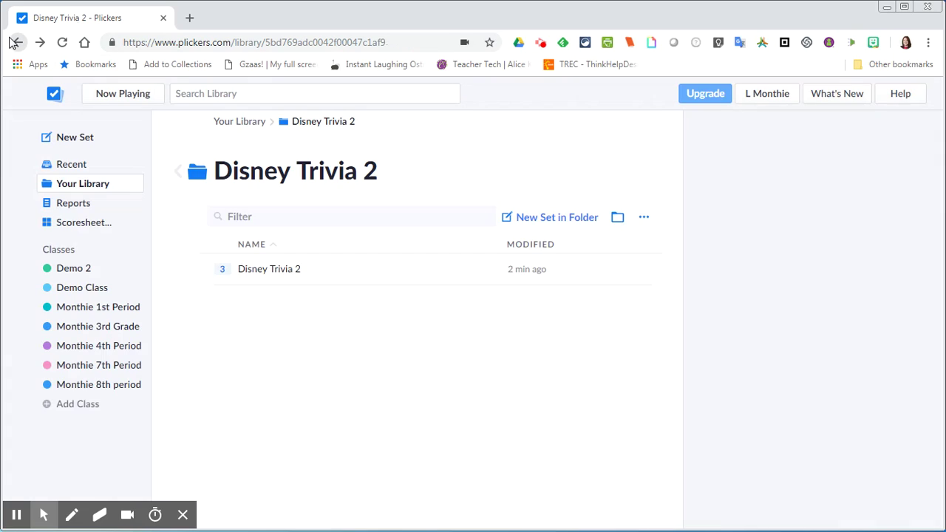
Step: Queue the Disney Trivia 2 set for Demo Class again and show it in the Now Playing view
click(394, 275)
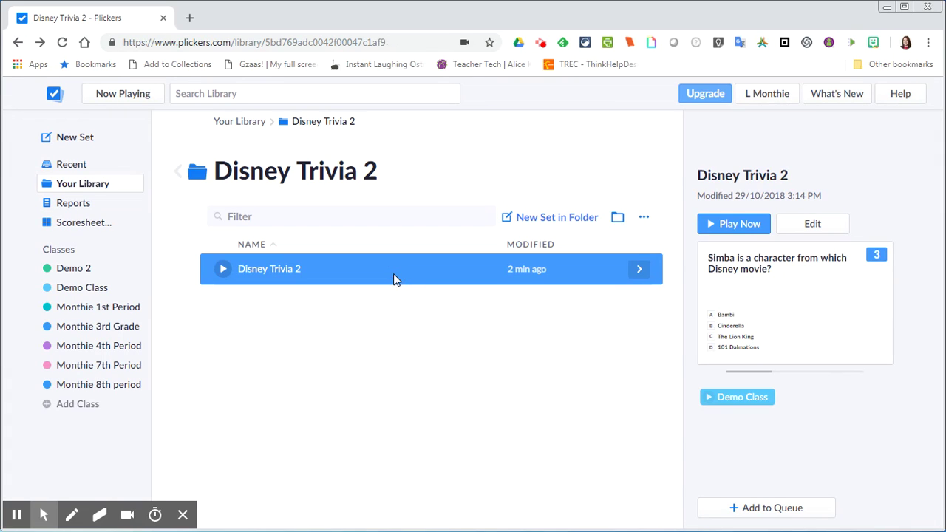
click(766, 507)
click(741, 334)
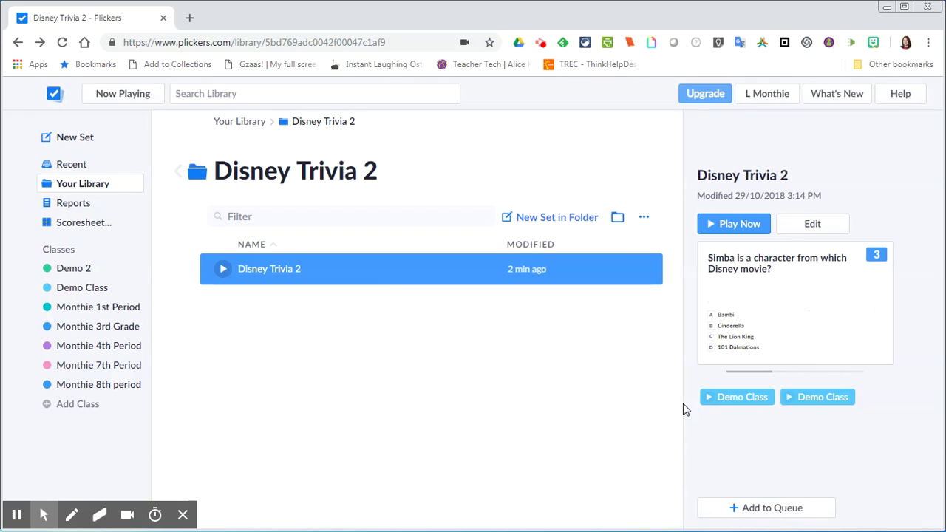
click(128, 513)
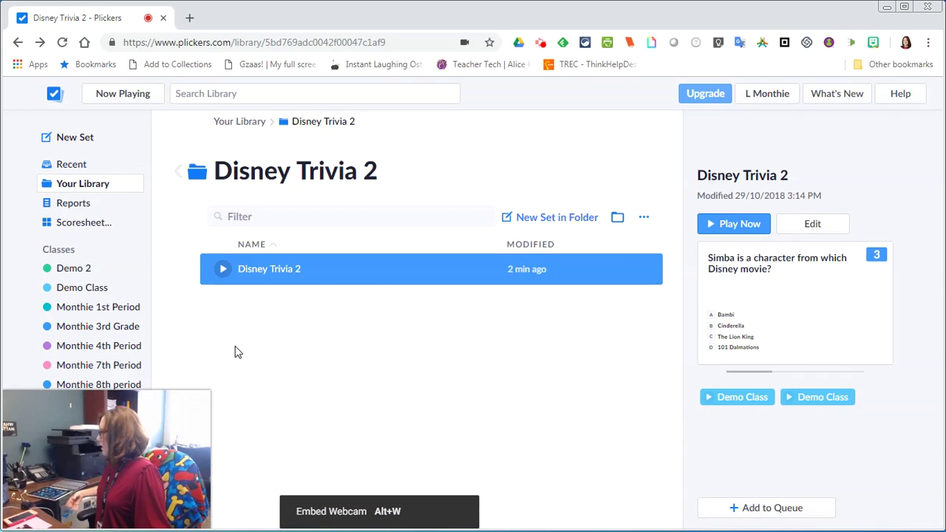
click(124, 97)
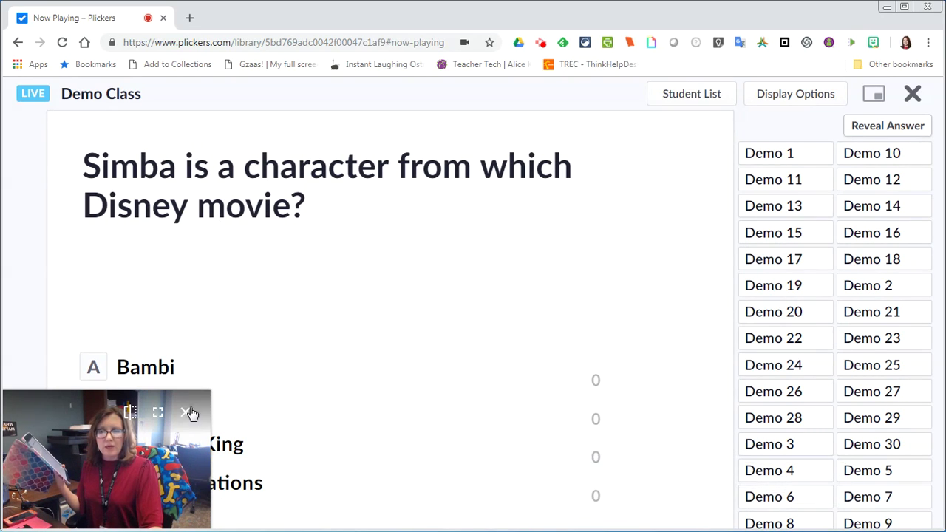
Step: Review the student list settings and the display options available in the live view for Demo Class
click(185, 414)
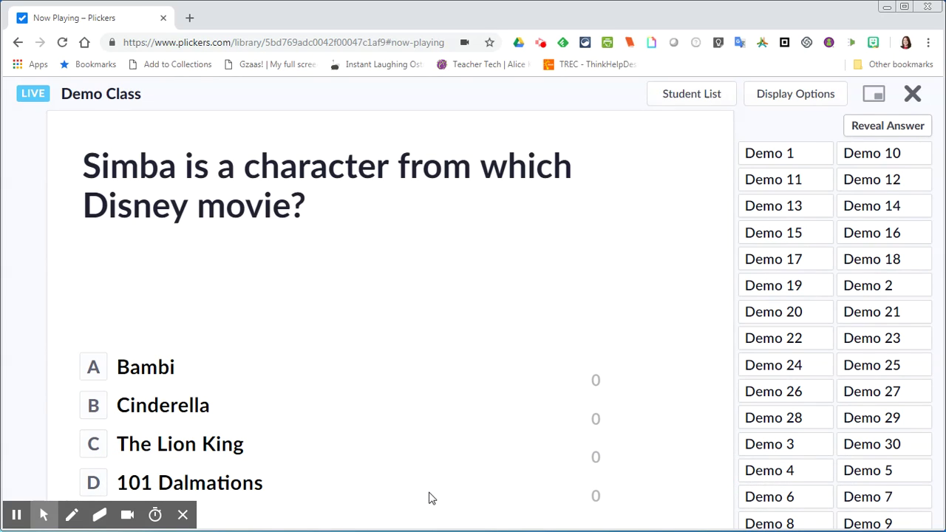
click(713, 98)
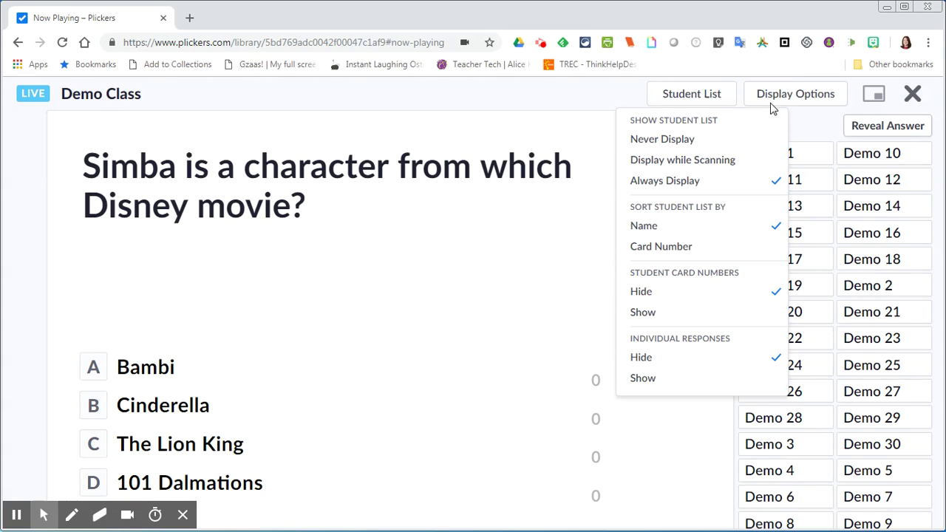
click(794, 97)
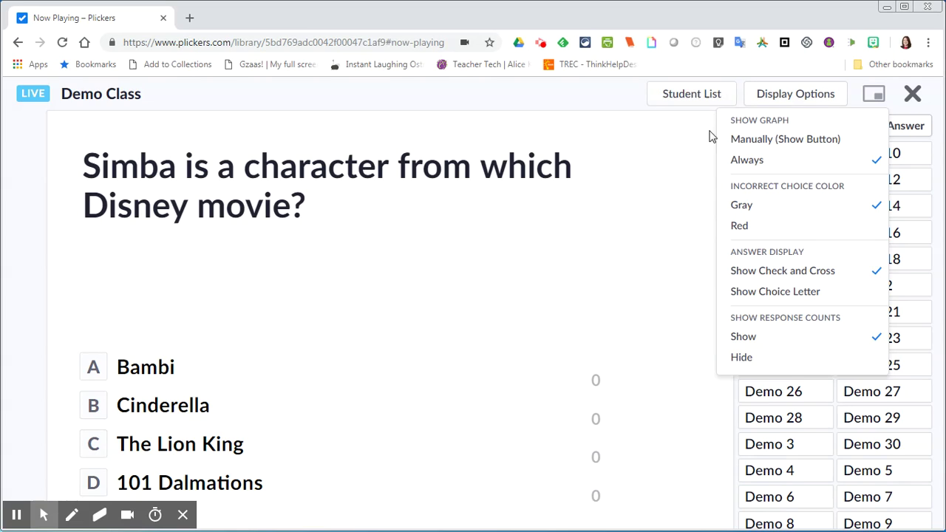
click(676, 140)
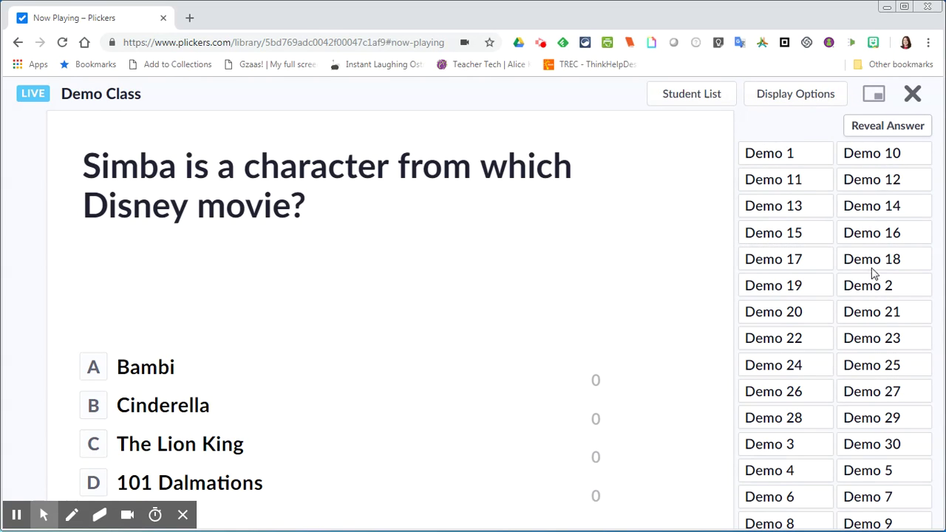
click(783, 103)
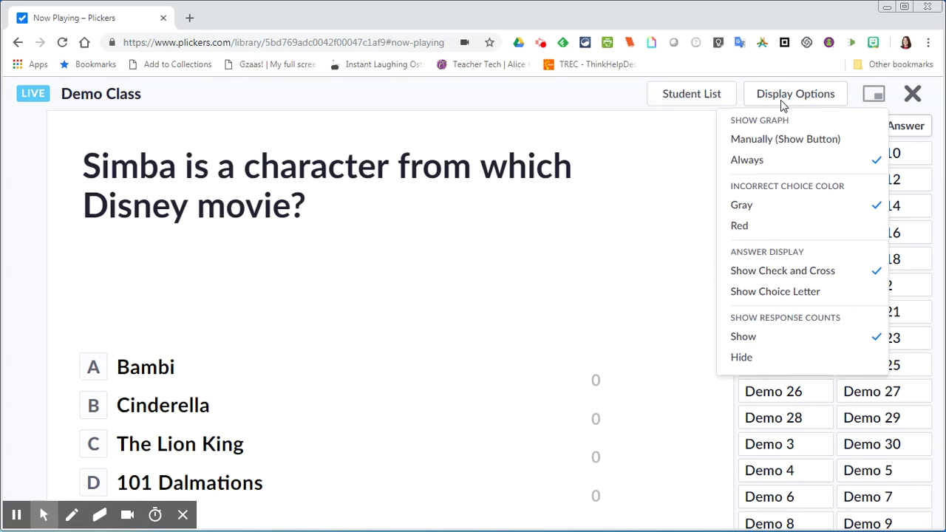
click(652, 316)
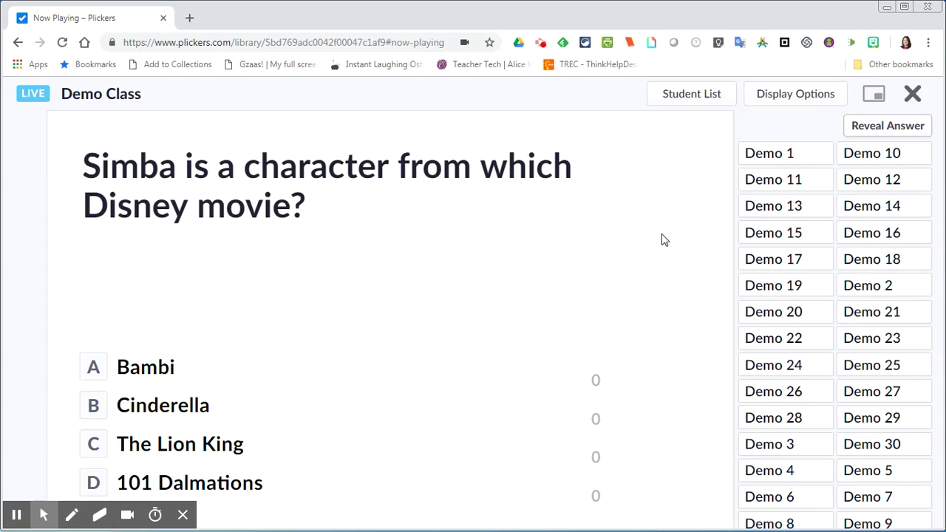
Step: Reveal the correct answer to the Simba question and exit the live view
click(127, 514)
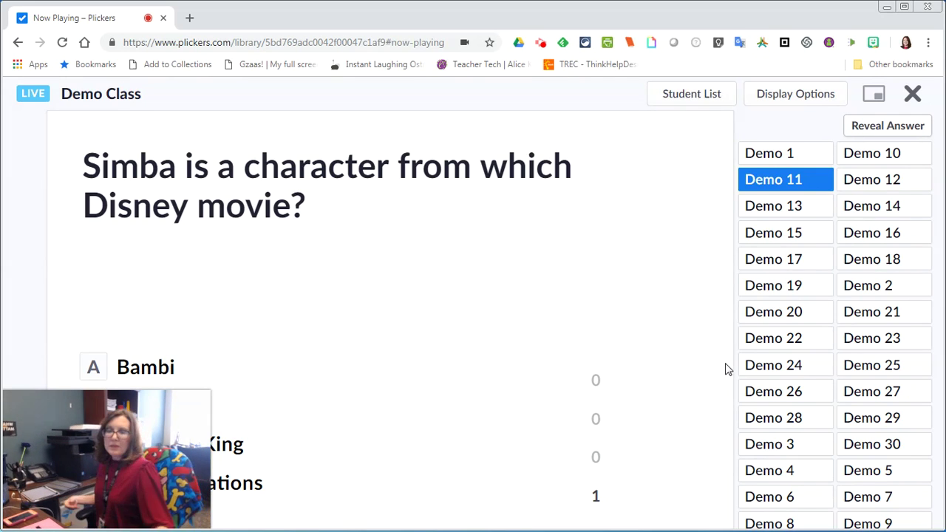
click(896, 130)
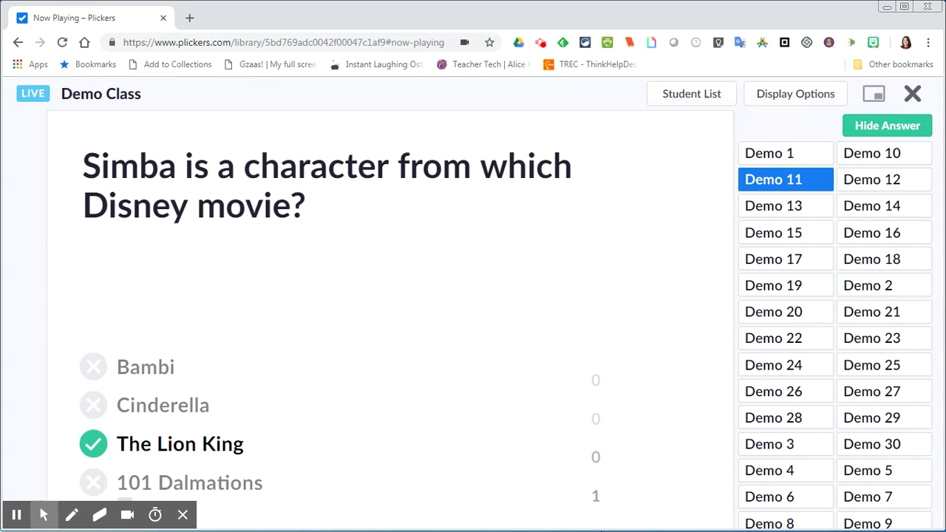
click(911, 94)
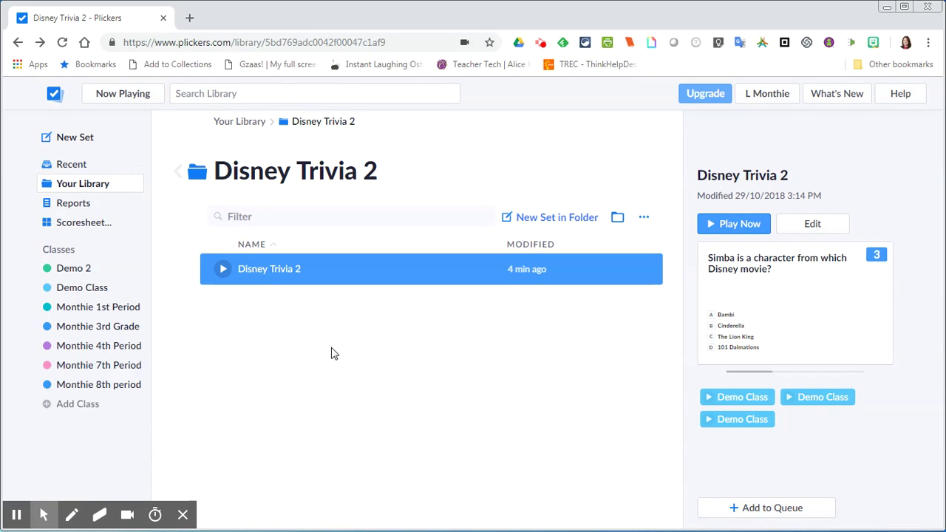
Step: Open the Disney Trivia 2 report for Demo Class and examine the student responses and missing students for the Simba question
click(70, 210)
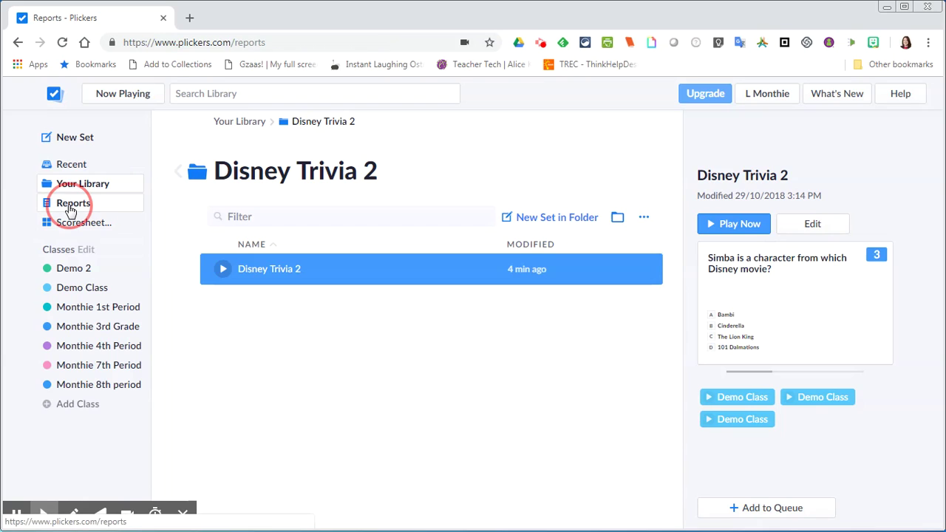
click(276, 305)
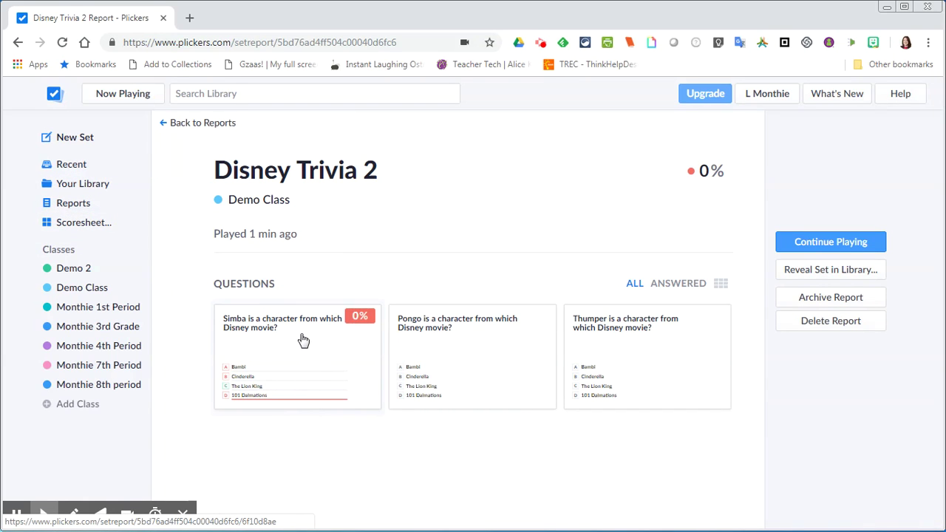
click(294, 365)
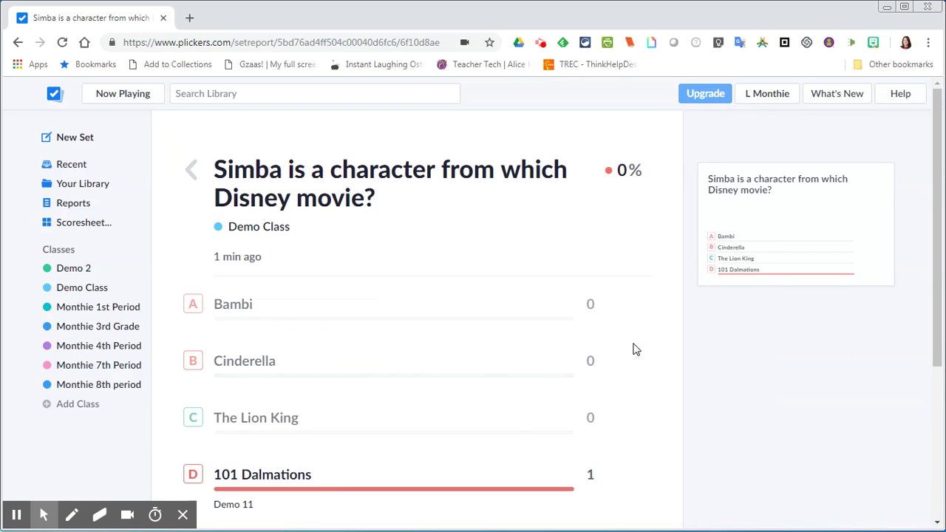
scroll(628, 440, down, 2)
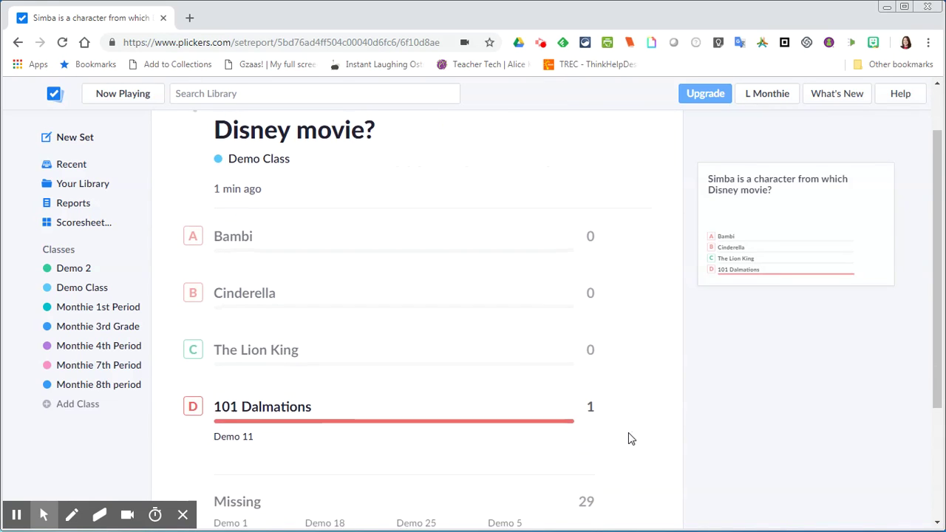
scroll(628, 440, up, 2)
scroll(628, 439, down, 2)
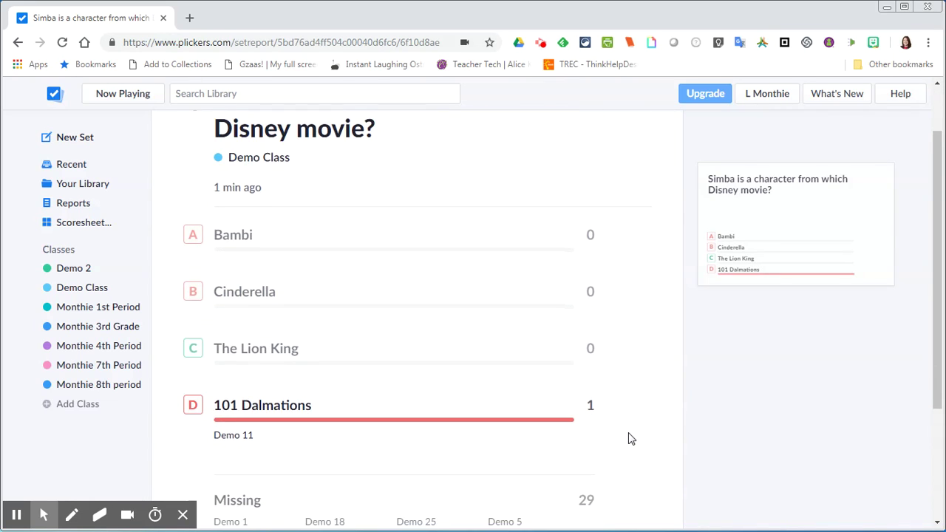
scroll(629, 439, up, 2)
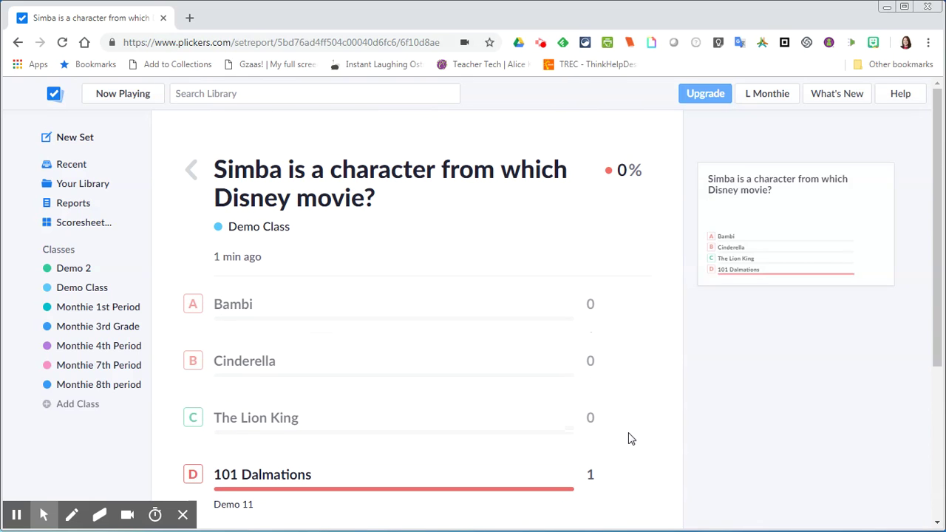
scroll(628, 440, down, 2)
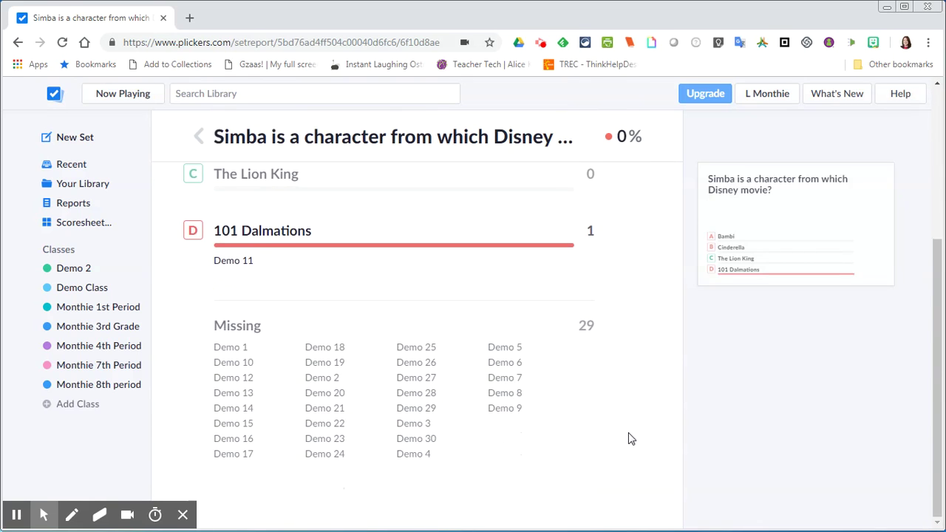
scroll(628, 440, up, 2)
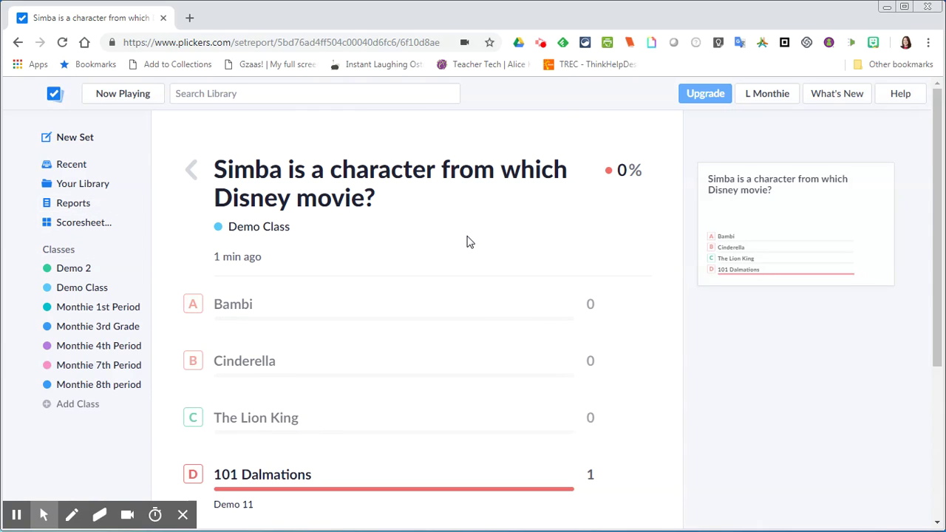
key(alt+w)
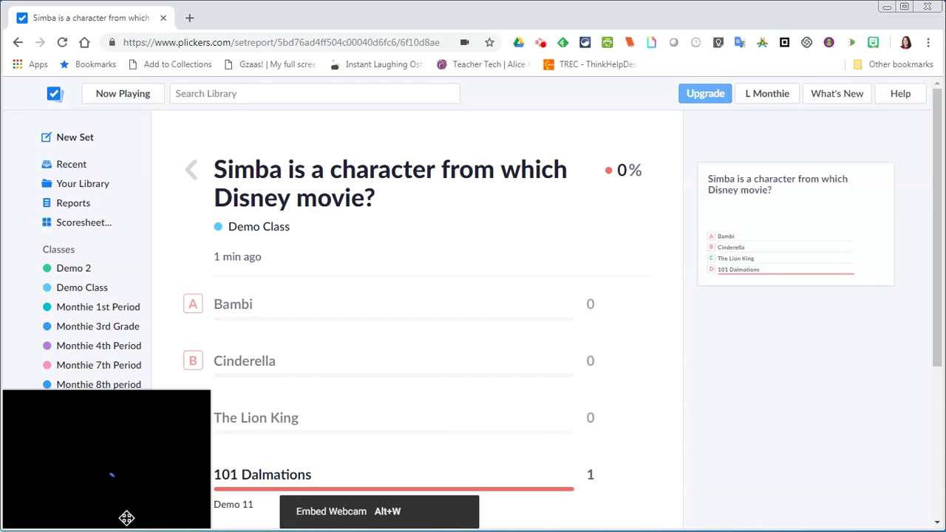